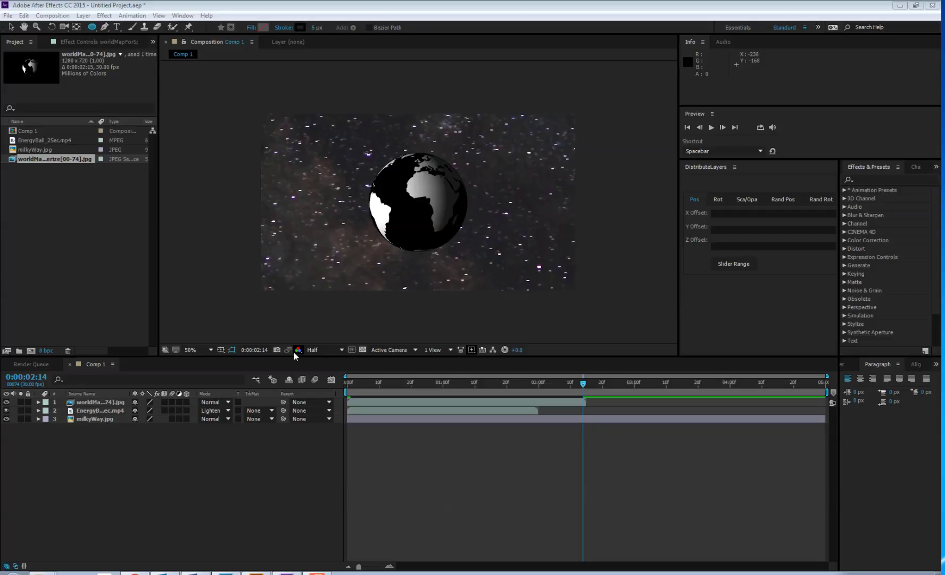
- Switch to Illustrator and rotate the grouped X and circle about 180° around the artboard's center
key("alt+Tab")
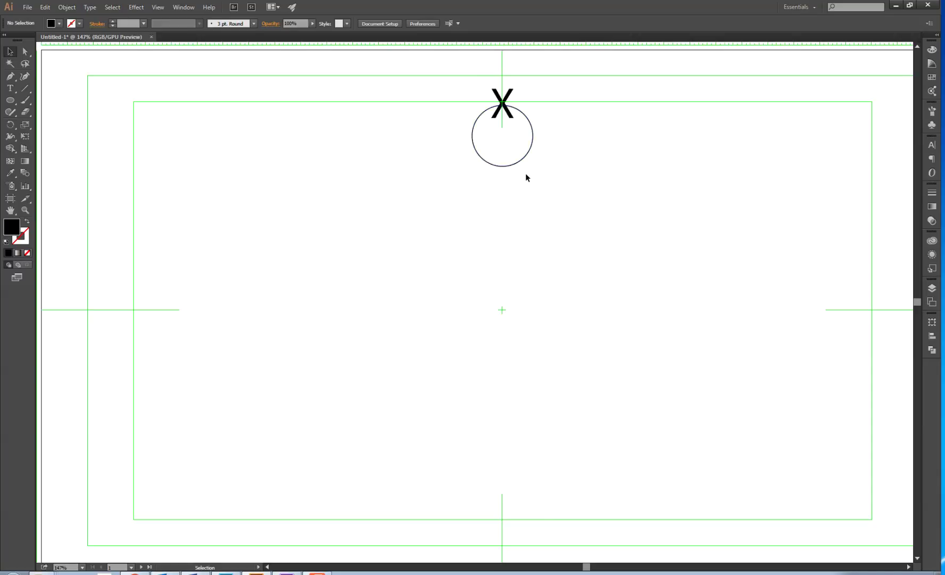
left_click(525, 117)
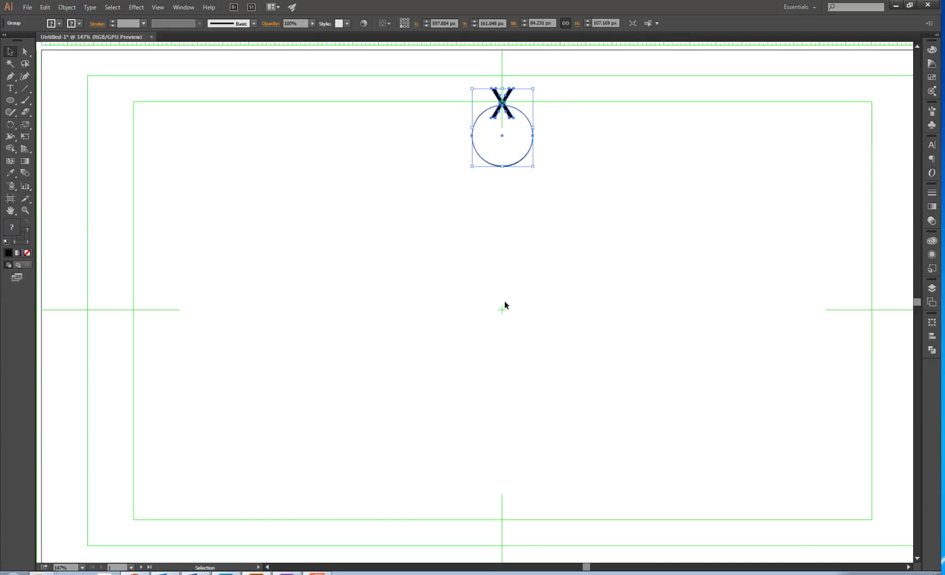
left_click(10, 124)
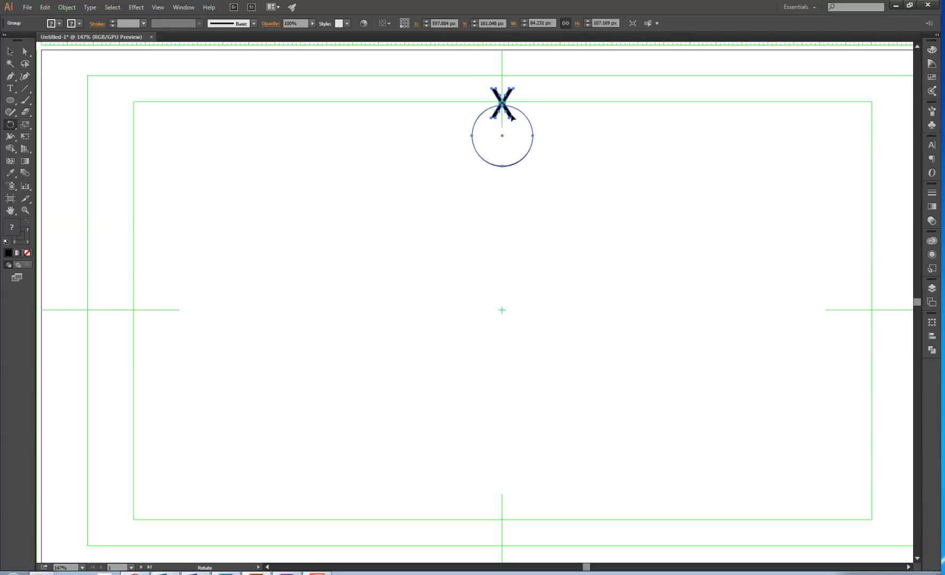
left_click_drag(582, 135, 458, 422)
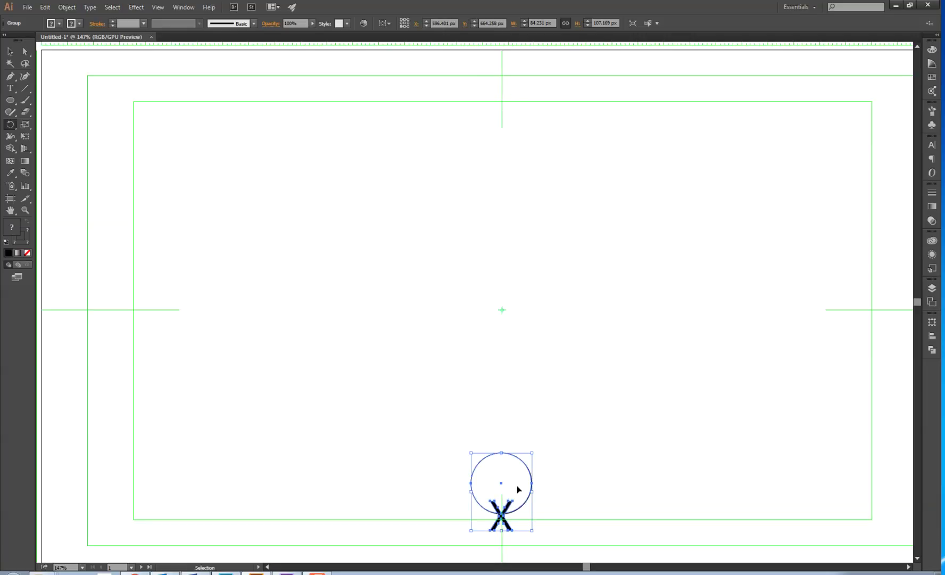
- Undo and redo the group's rotation repeatedly to compare its original and rotated positions on the artboard
key("ctrl+z")
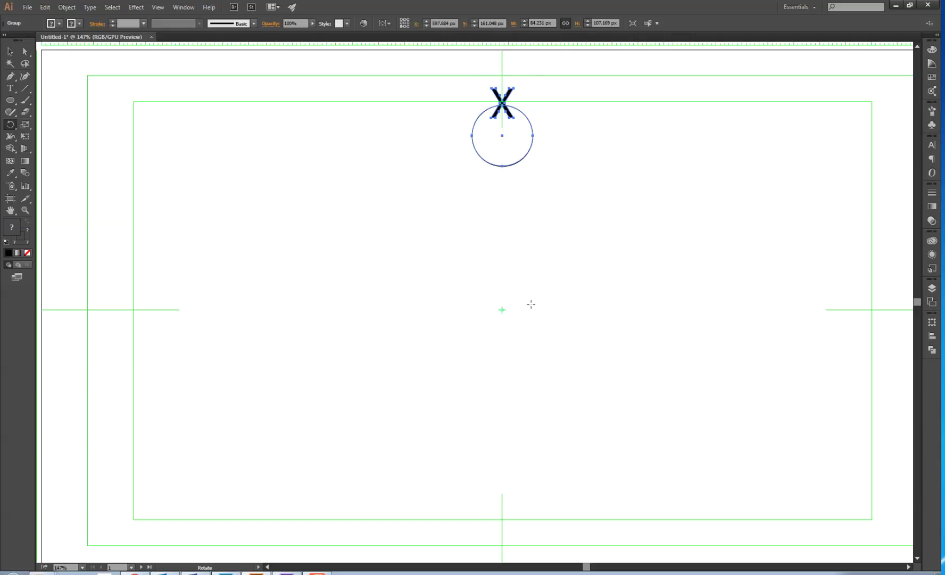
key("ctrl+shift+z")
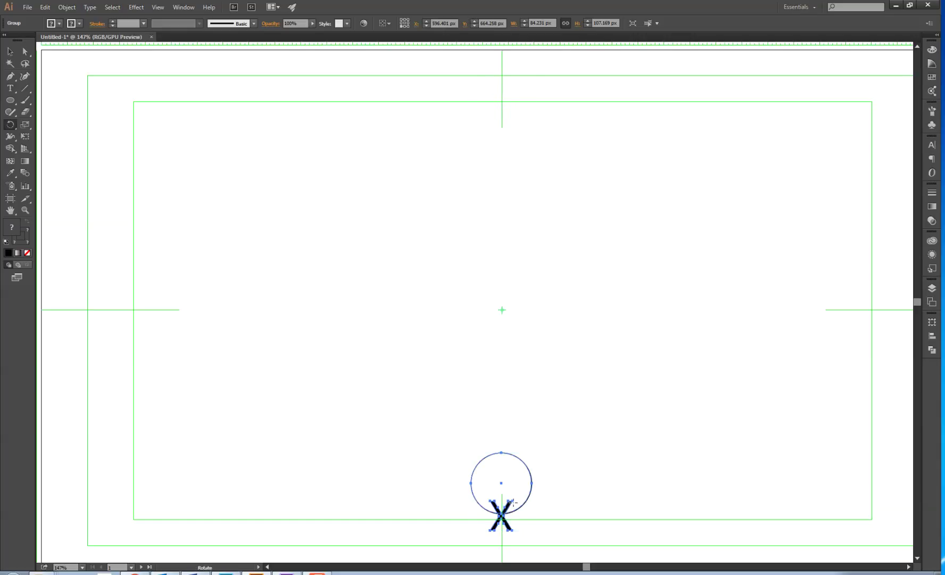
key("ctrl+z")
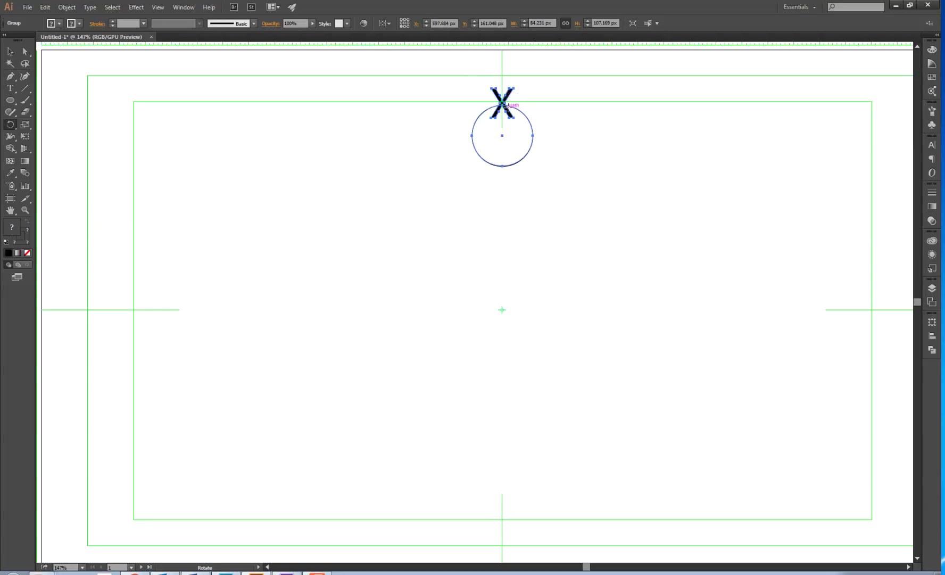
key("ctrl+shift+z")
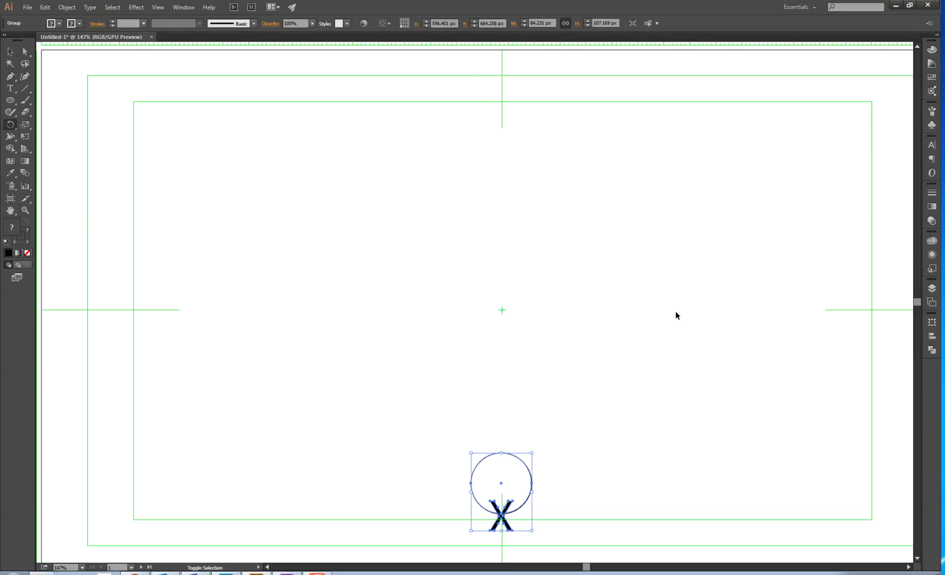
left_click_drag(553, 210, 414, 82)
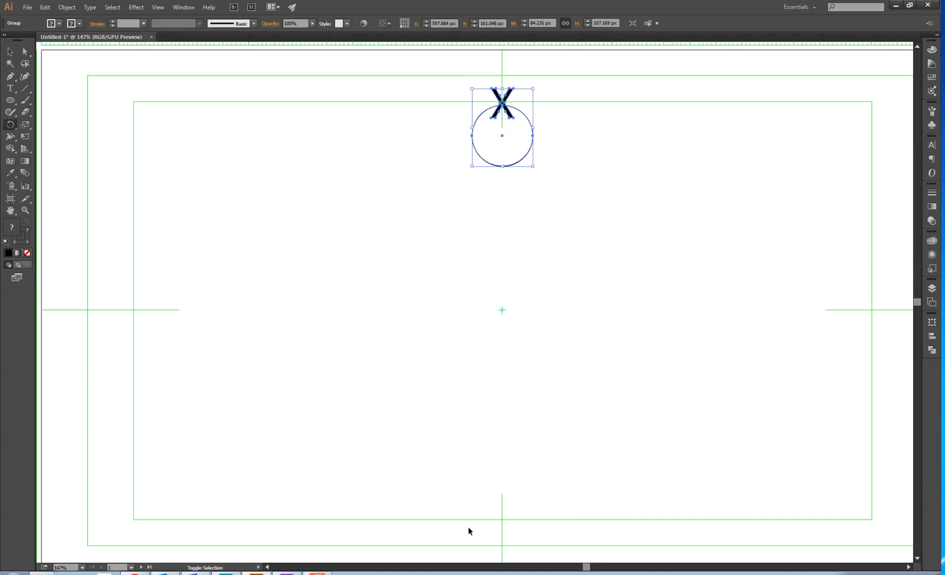
key("ctrl+z")
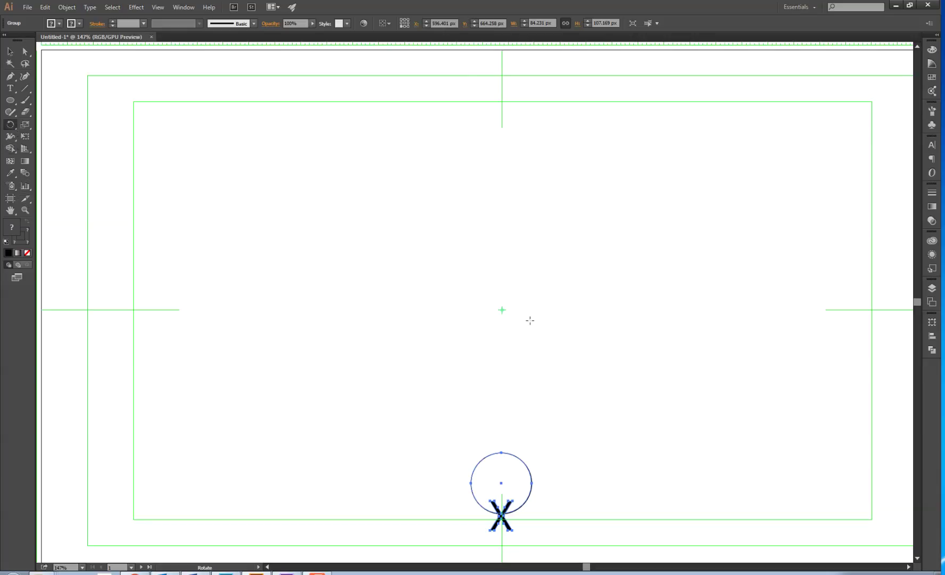
left_click(501, 483)
left_click_drag(551, 505, 440, 427)
- Switch to After Effects and inspect the energy ball at 0:00:00:00 with the world map layer temporarily hidden
key("alt+Tab")
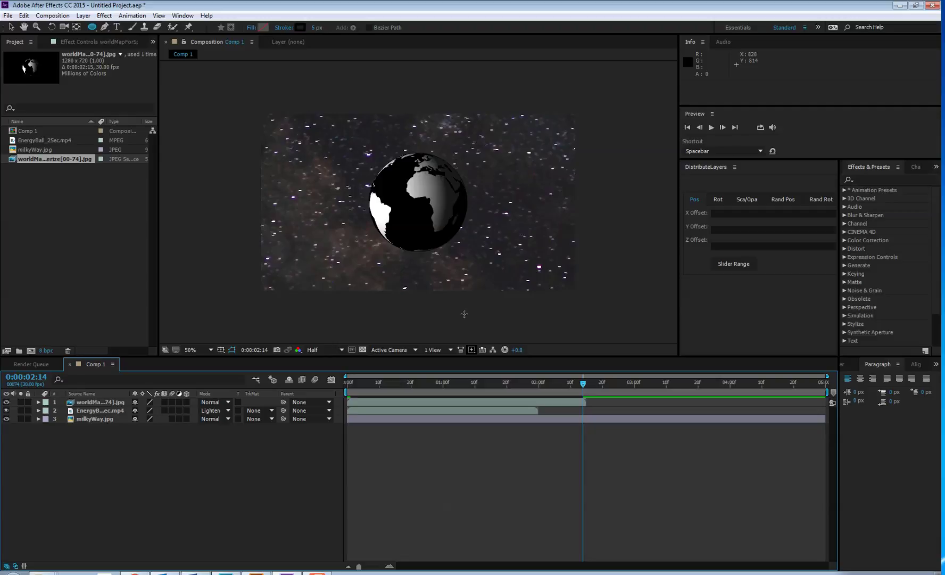
left_click(7, 403)
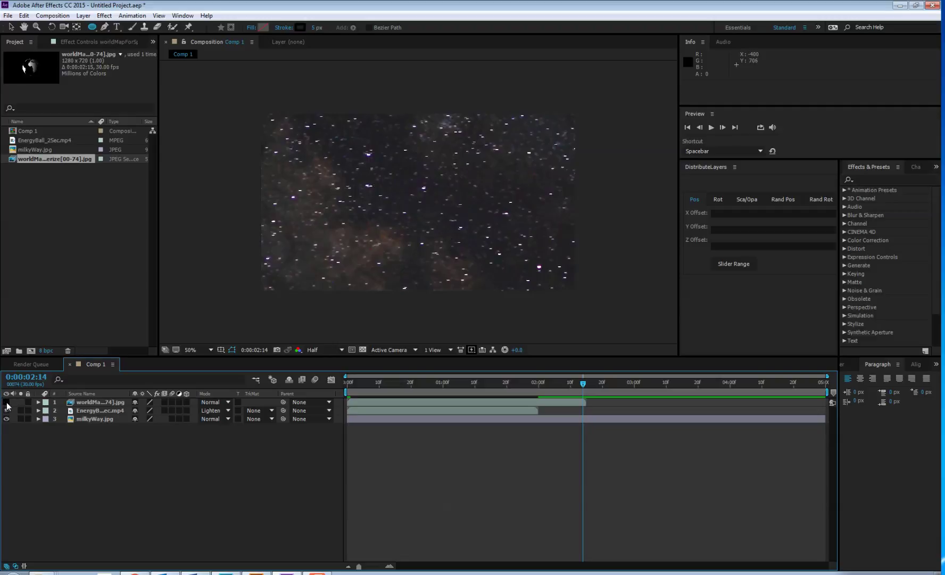
left_click_drag(469, 385, 321, 390)
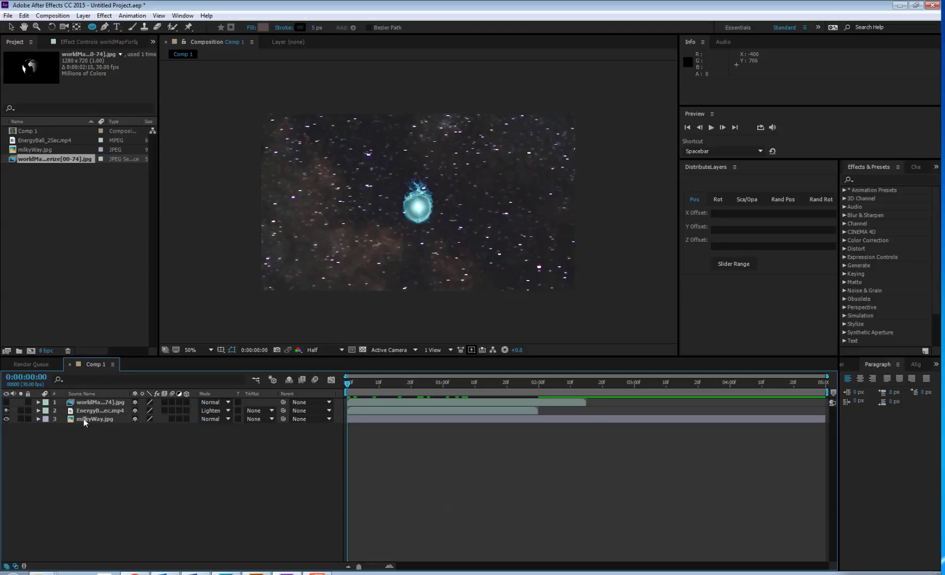
left_click(6, 402)
left_click(378, 408)
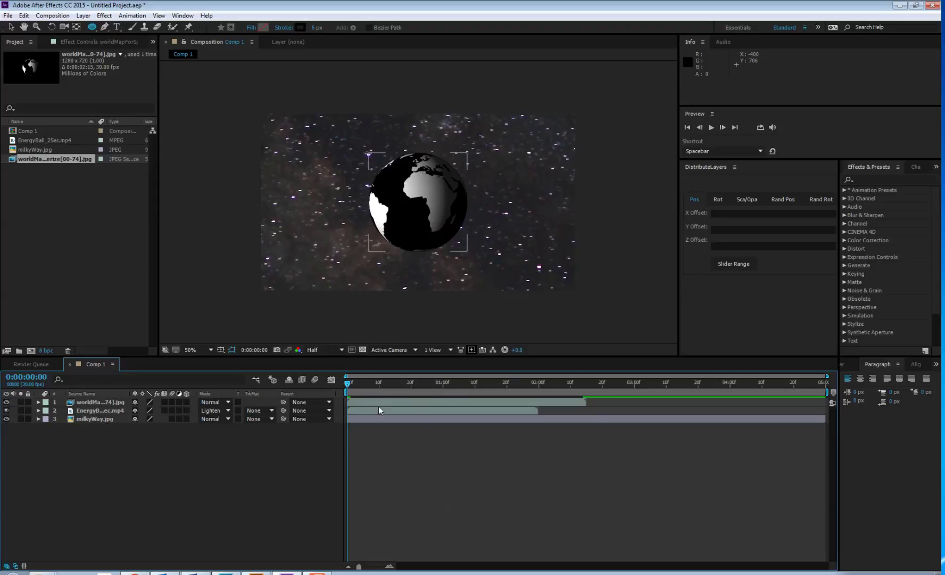
left_click(108, 403)
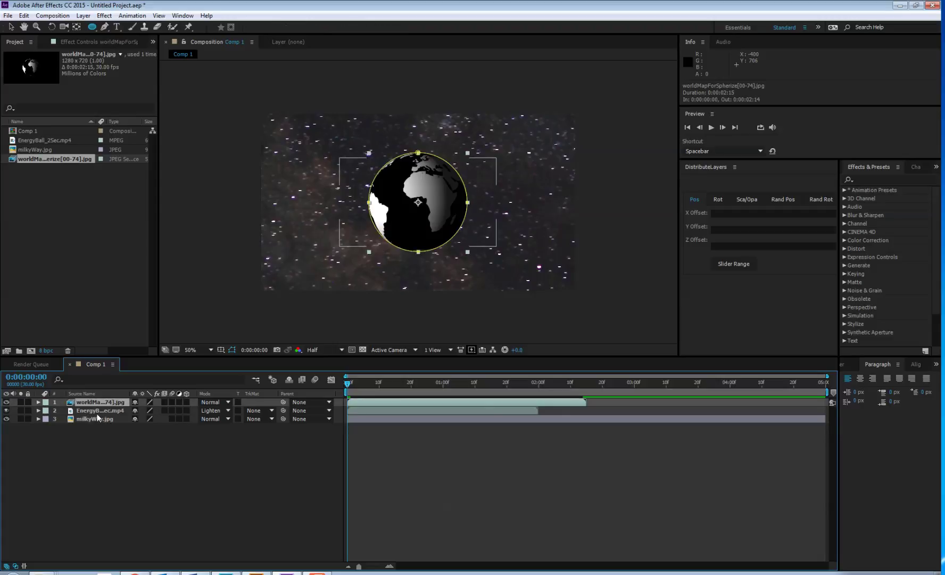
left_click(99, 410)
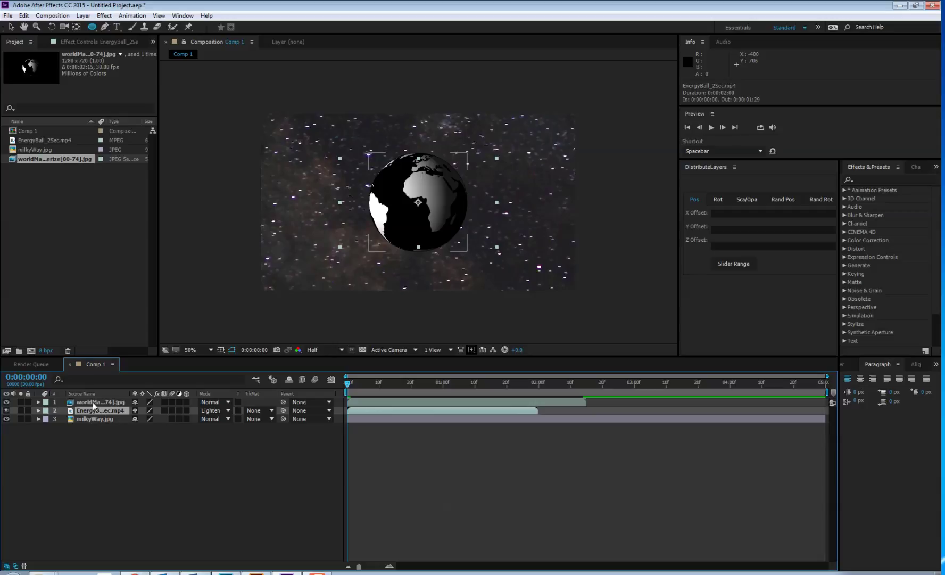
- Set the worldMapForSpherize[00-74].jpg sequence to loop 2 times in its footage interpretation
left_click(24, 158)
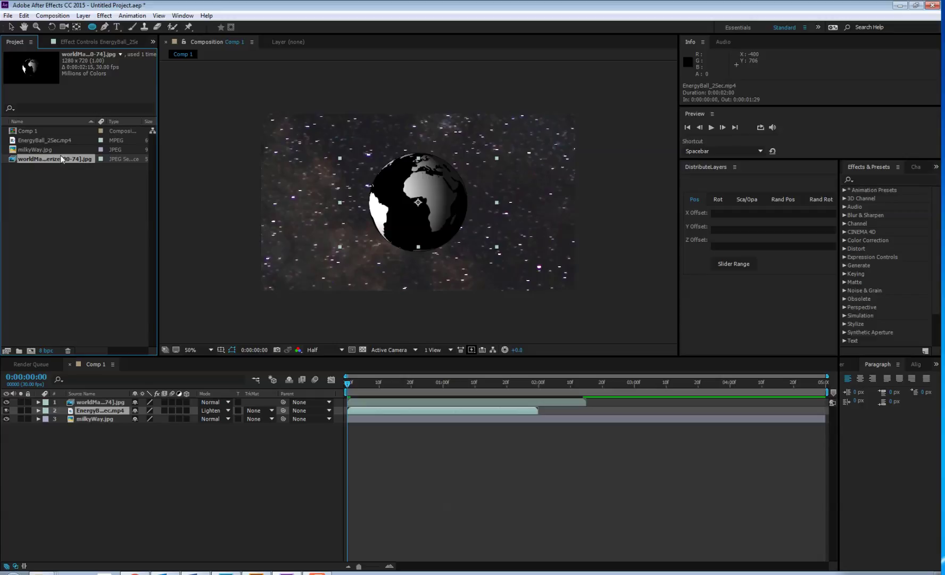
right_click(37, 159)
mouse_move(79, 219)
left_click(205, 217)
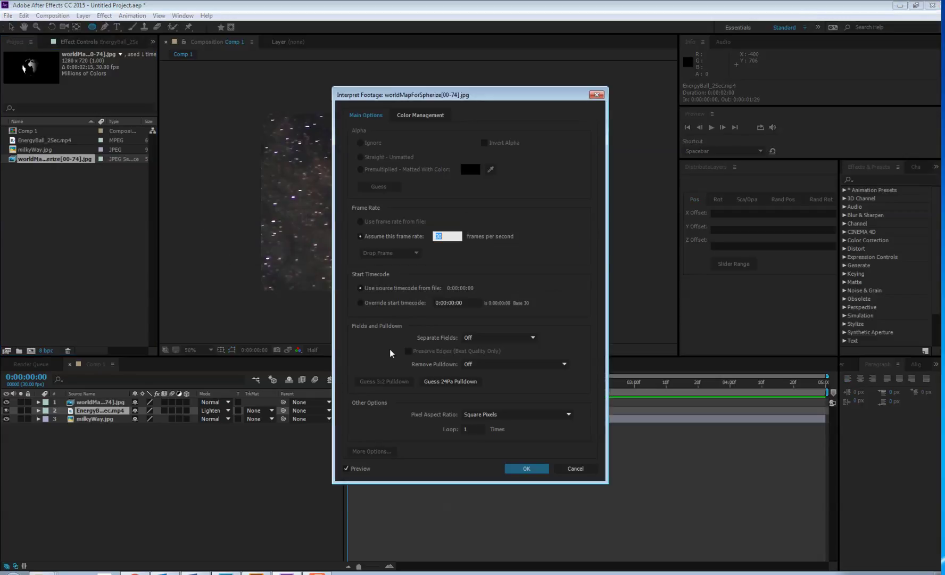
left_click(475, 428)
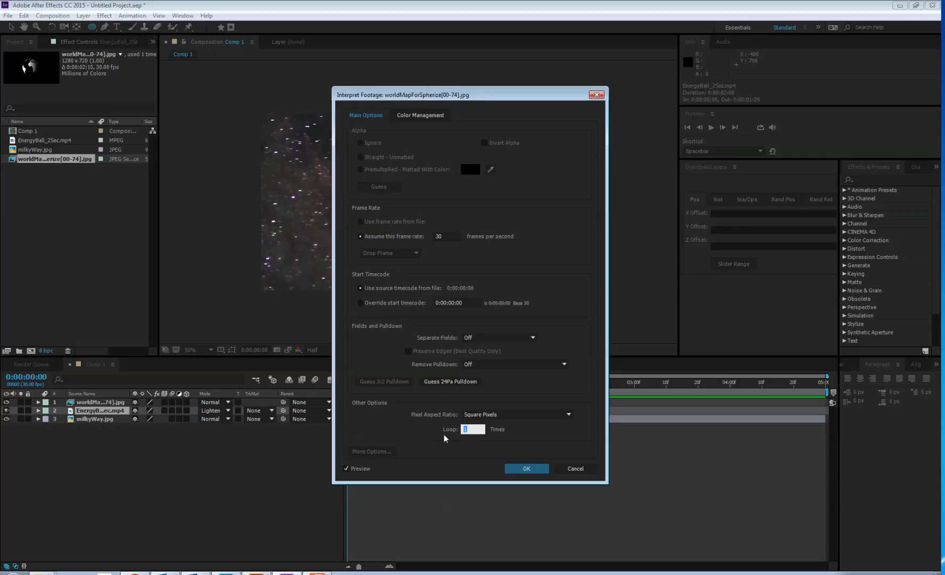
type("2")
left_click(527, 468)
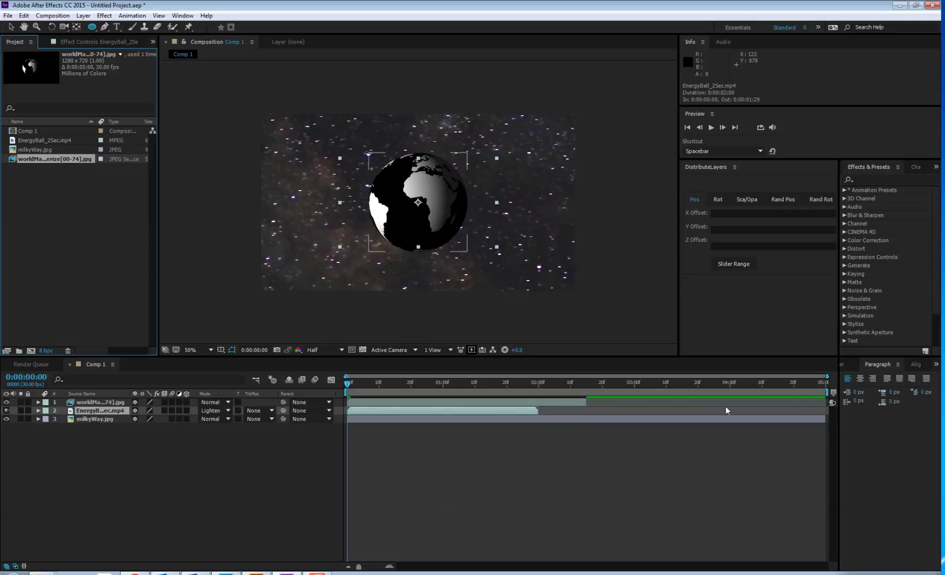
- Undo and redo the footage loop change, and extend the world map layer to the end of the composition
key("ctrl+z")
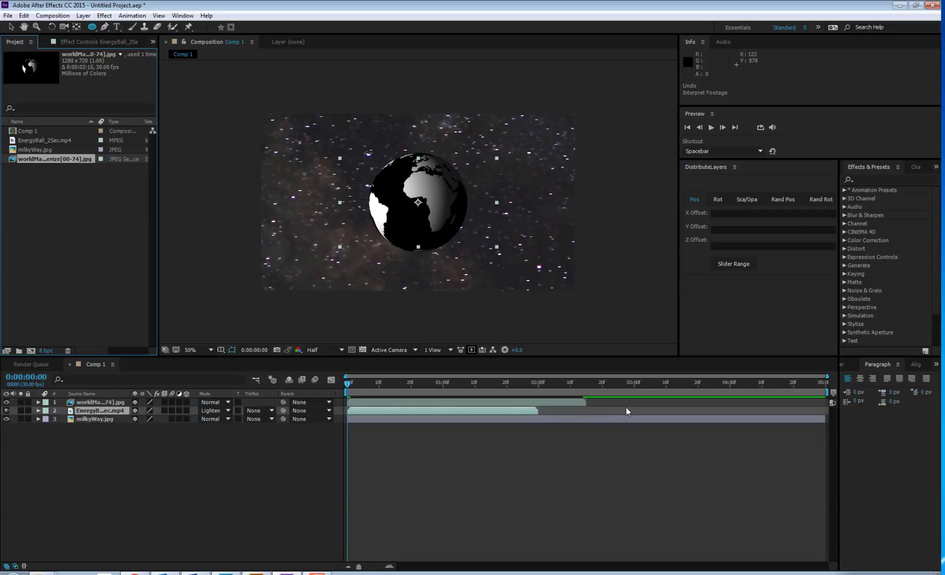
key("ctrl+shift+z")
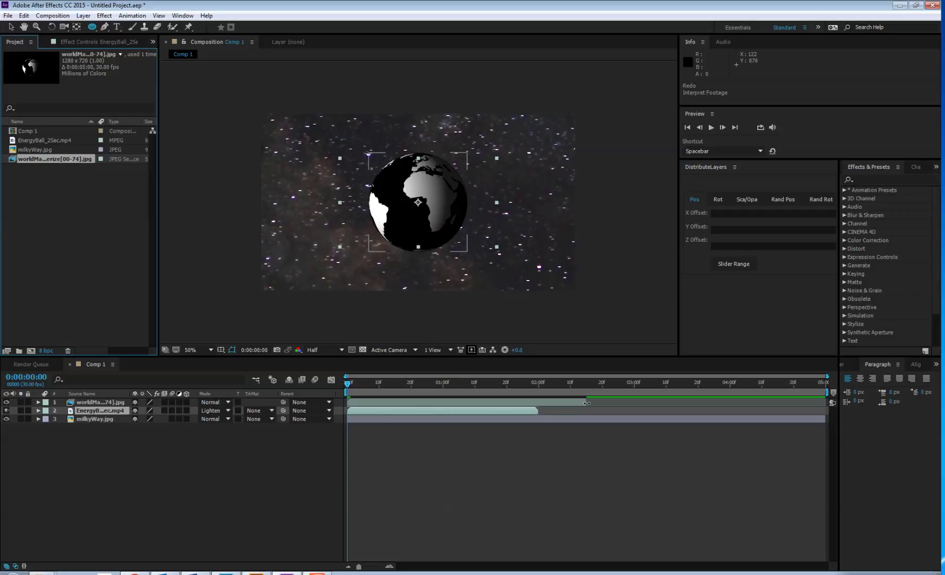
left_click_drag(586, 404, 826, 403)
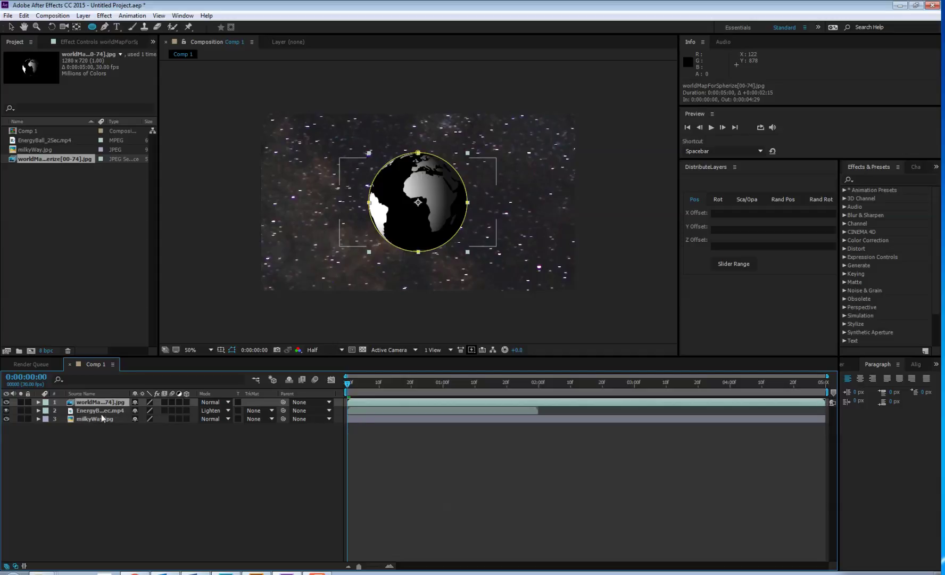
- Set the EnergyBall_2Sec.mp4 footage to loop 3 times and extend its layer to the end of the composition
left_click(402, 409)
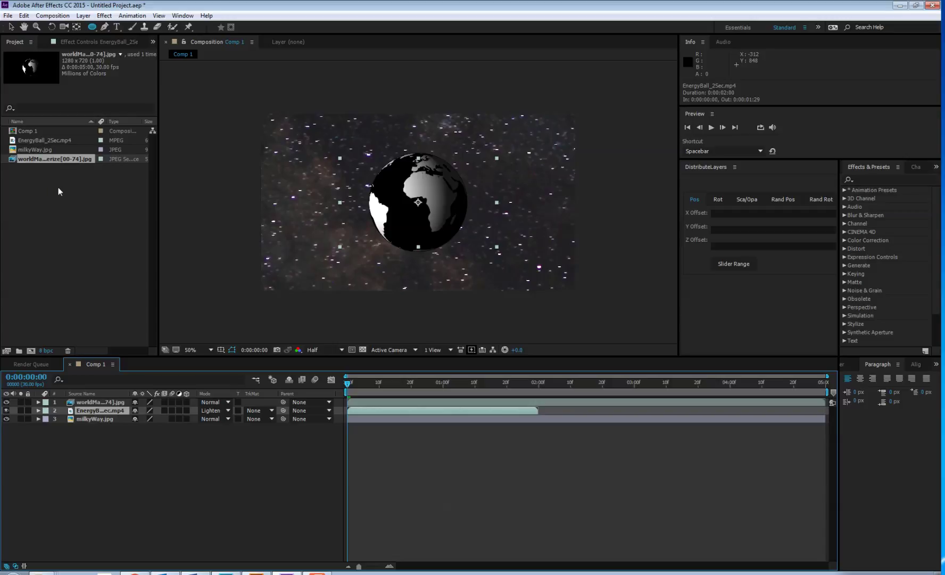
left_click(33, 140)
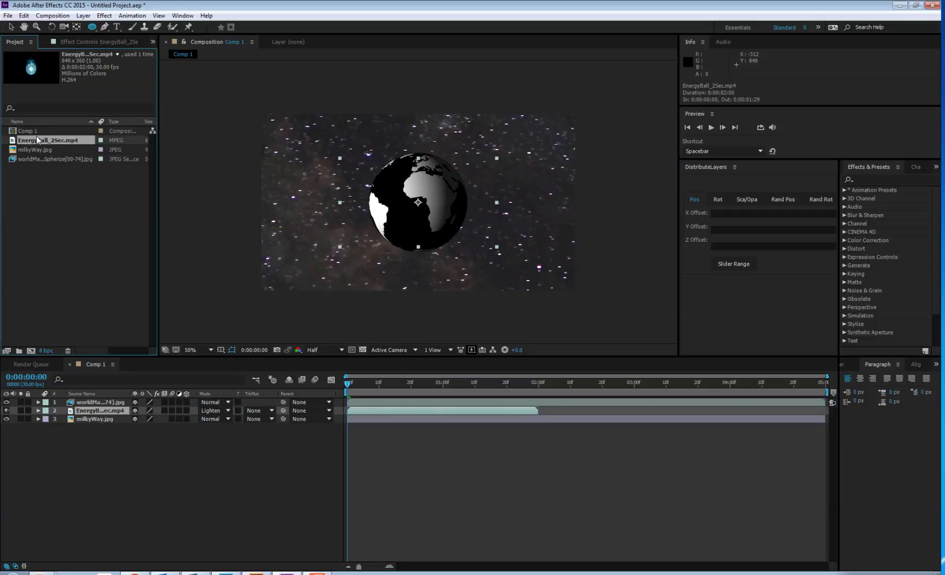
right_click(38, 138)
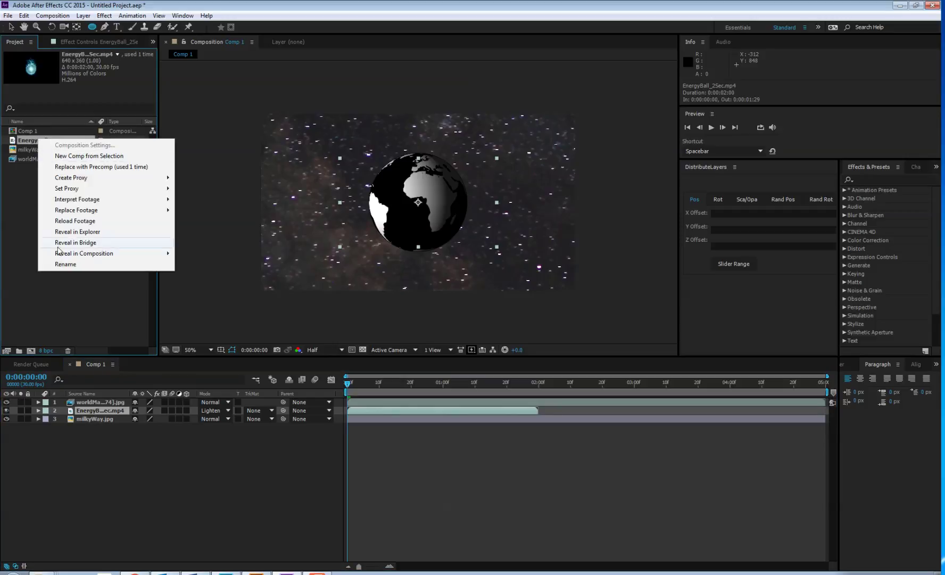
mouse_move(99, 205)
left_click(202, 200)
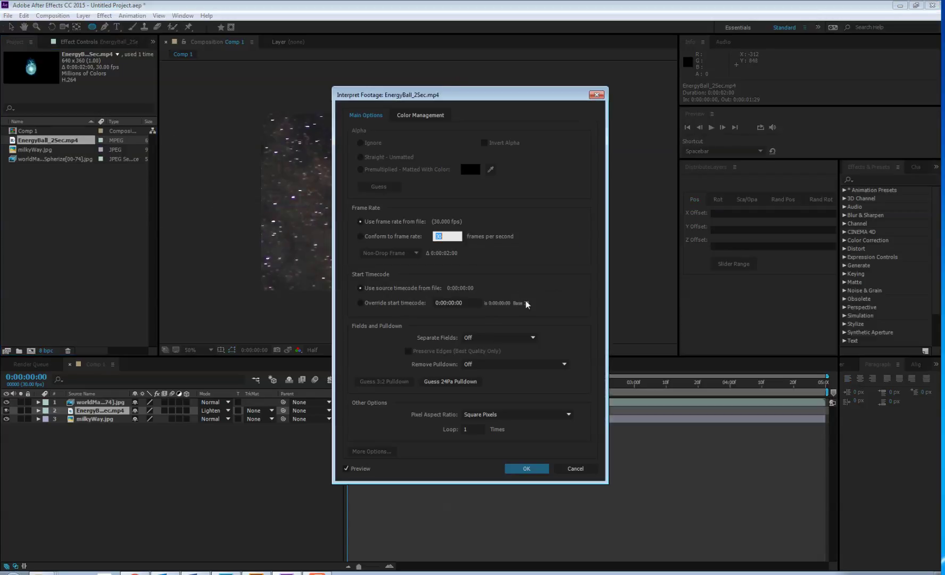
left_click(473, 429)
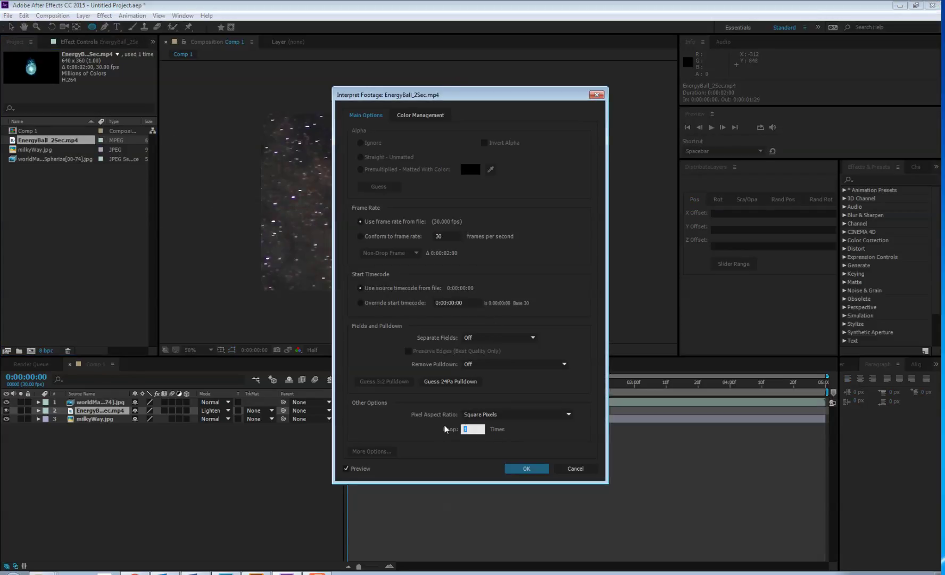
type("3")
left_click(535, 469)
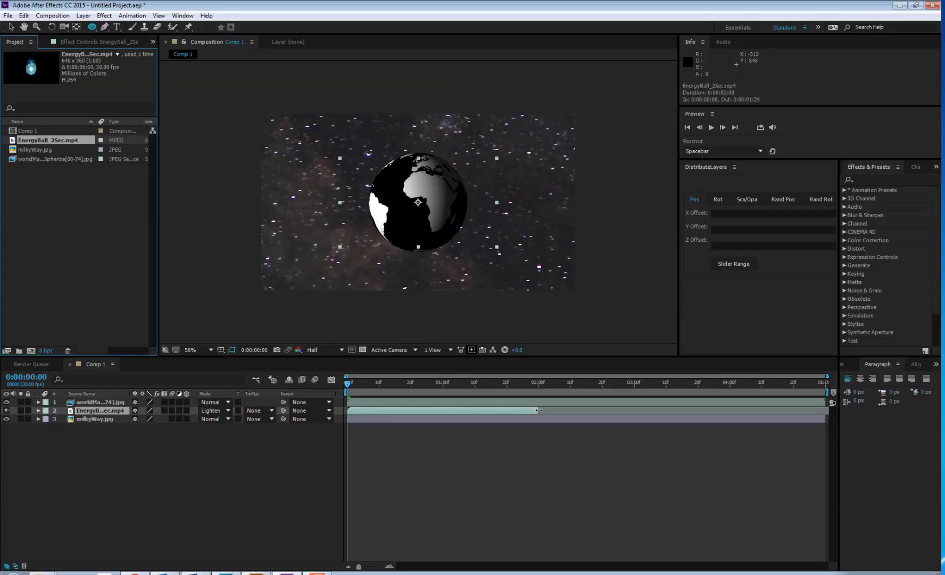
left_click_drag(539, 410, 825, 412)
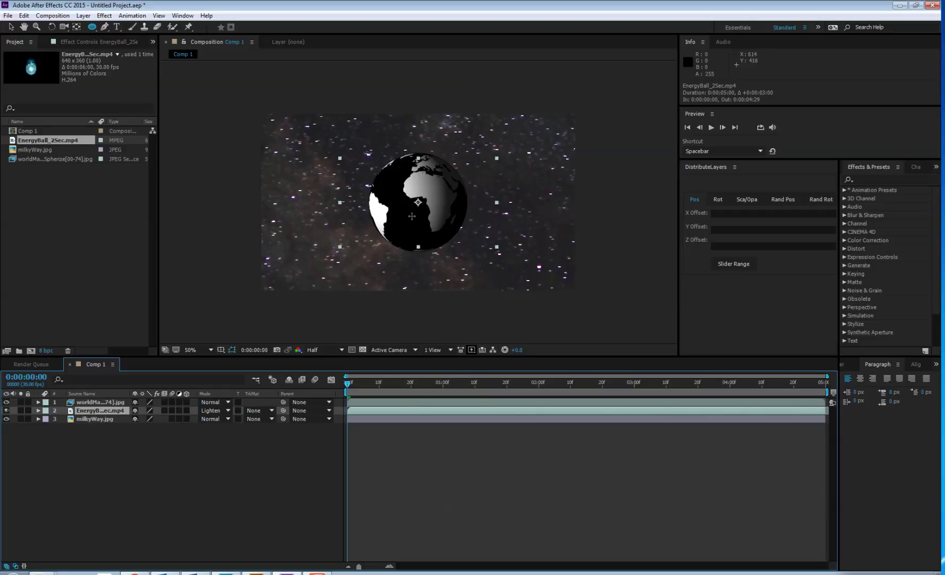
- Scale the world map layer to 40%
left_click(93, 401)
key("s")
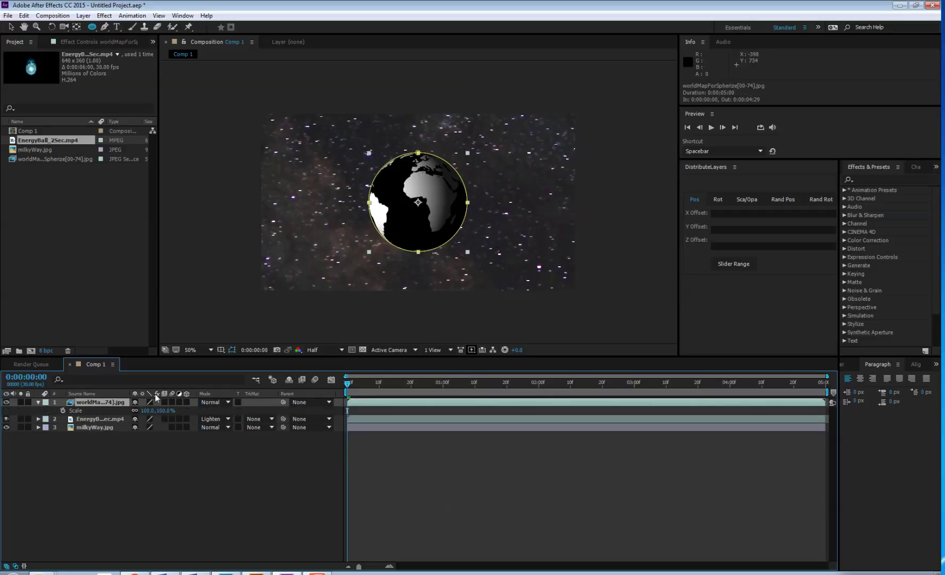
left_click(148, 410)
type("40")
key("Return")
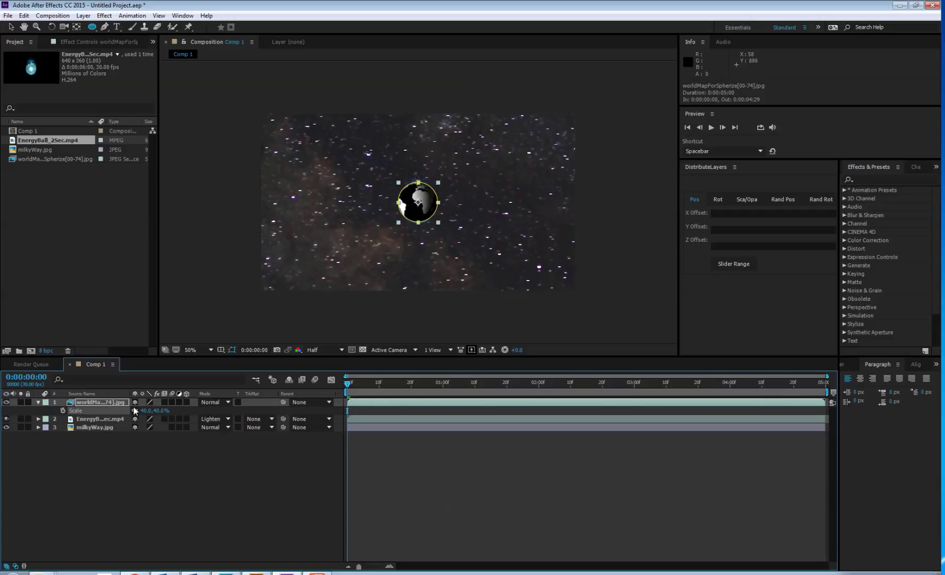
- Move the world map layer's second rotation keyframe to the end of the composition at 0:00:05:00
key("r")
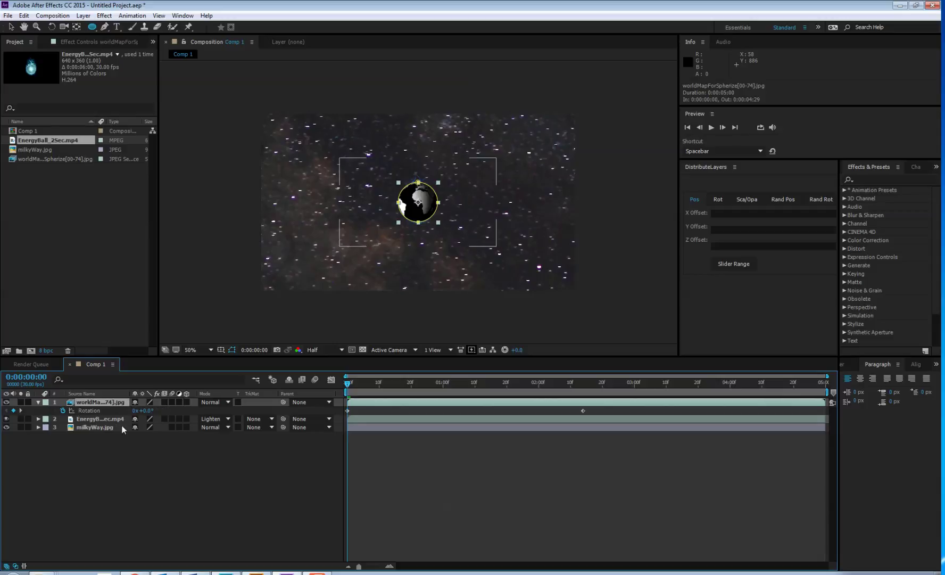
left_click(346, 411)
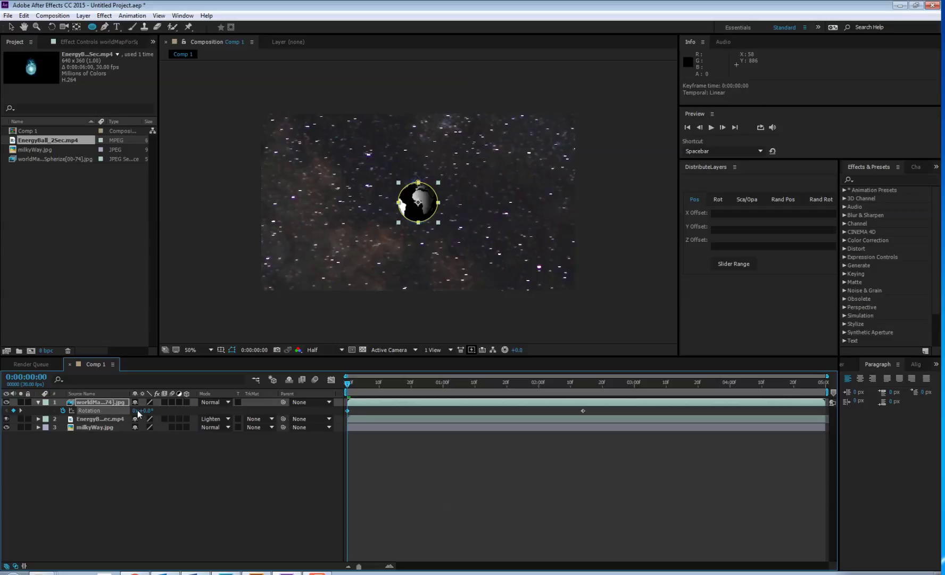
left_click_drag(349, 384, 579, 406)
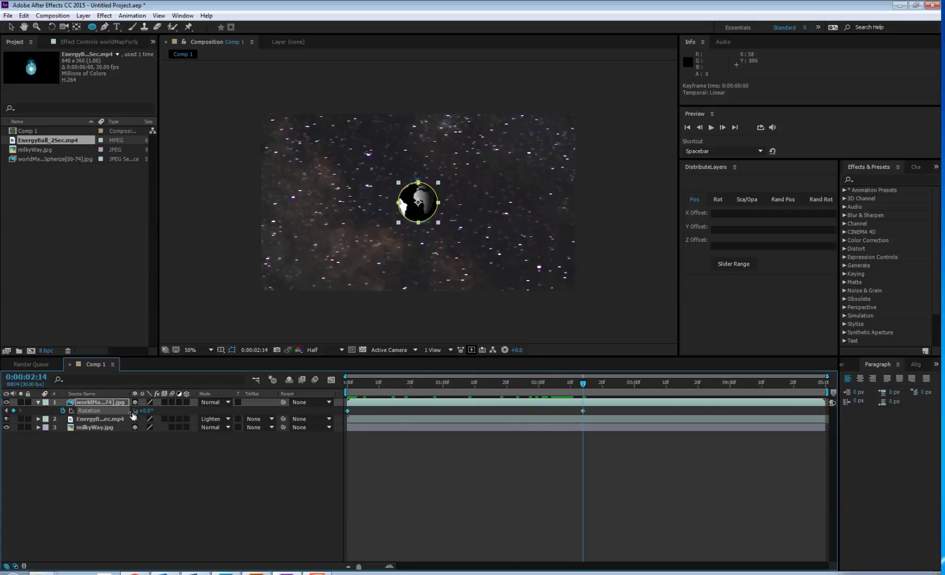
left_click_drag(422, 393, 586, 412)
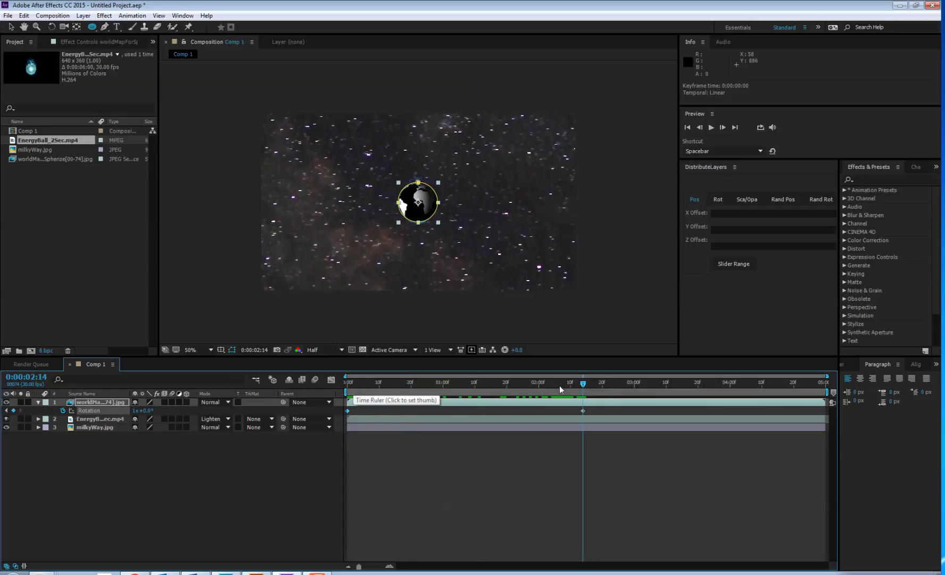
left_click_drag(582, 411, 826, 414)
left_click_drag(590, 387, 330, 420)
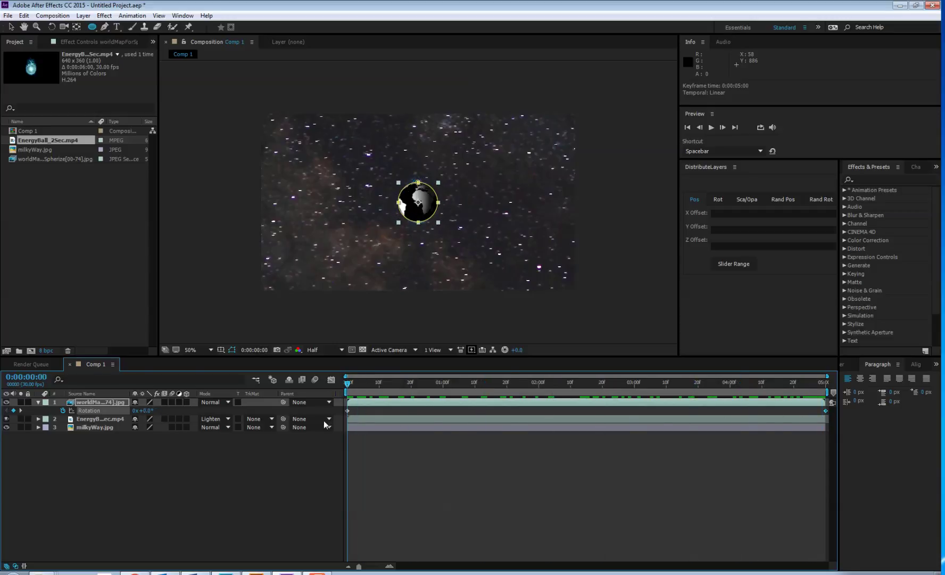
- Deselect the layer and preview the globe's rotation across the first half of the composition
key("F2")
left_click(364, 383)
left_click_drag(364, 383, 337, 407)
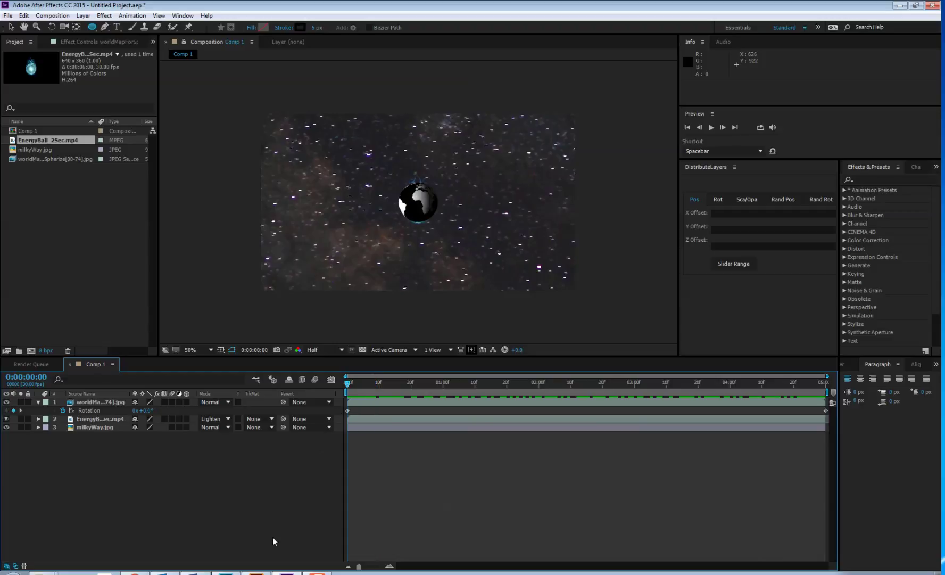
left_click_drag(356, 390, 573, 419)
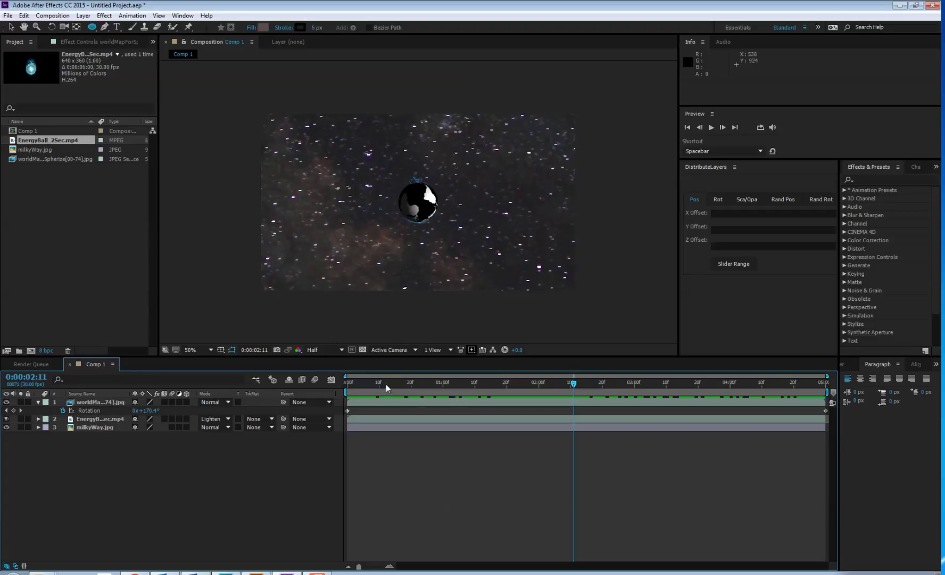
left_click_drag(387, 385, 337, 385)
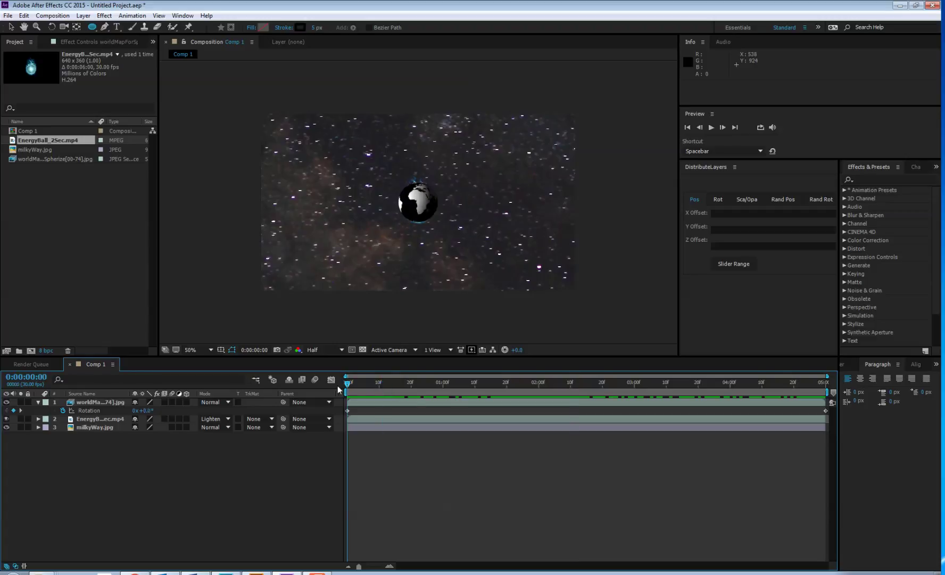
- Pre-compose the world map layer as WorldRotated, moving all attributes into the new composition
left_click(101, 402)
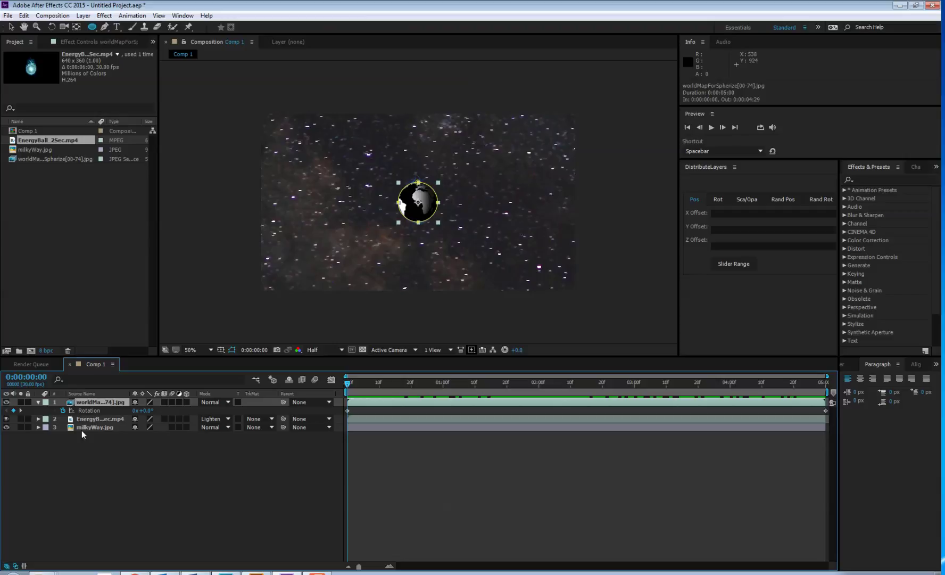
left_click(83, 16)
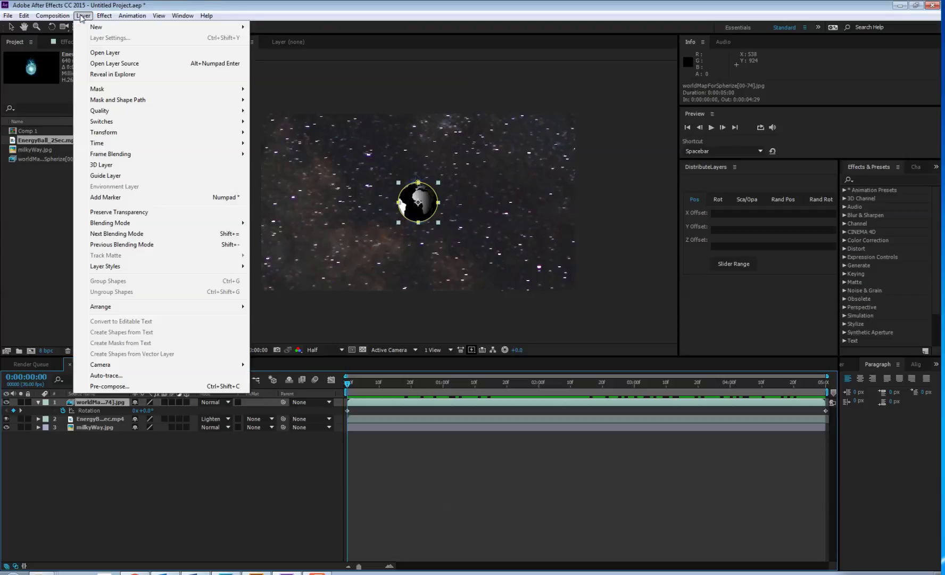
left_click(116, 387)
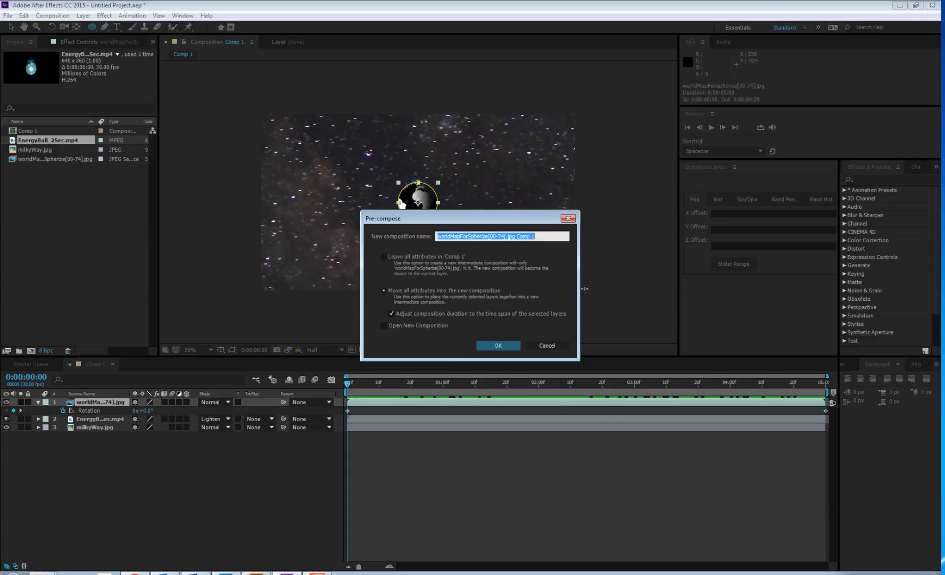
type("Wo")
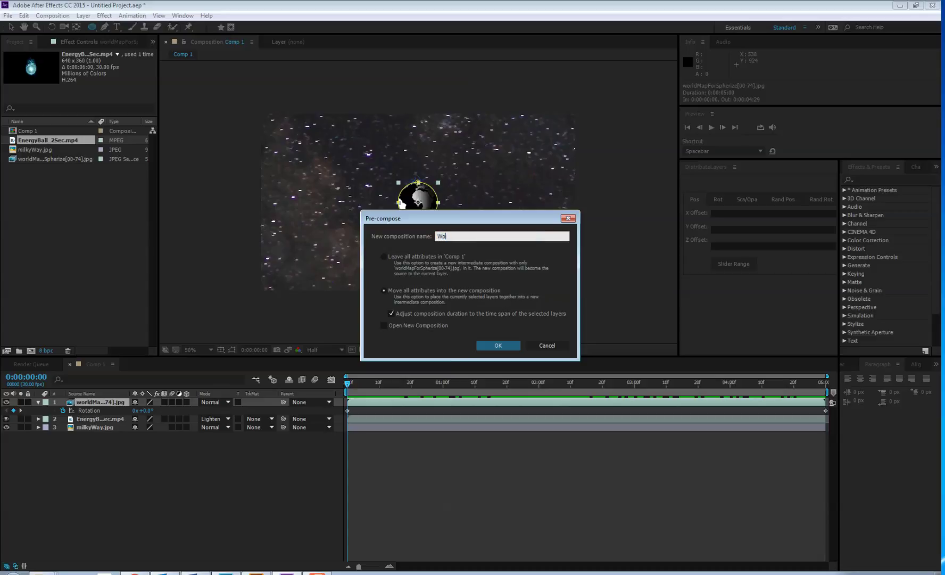
type("rldRotated")
left_click(499, 345)
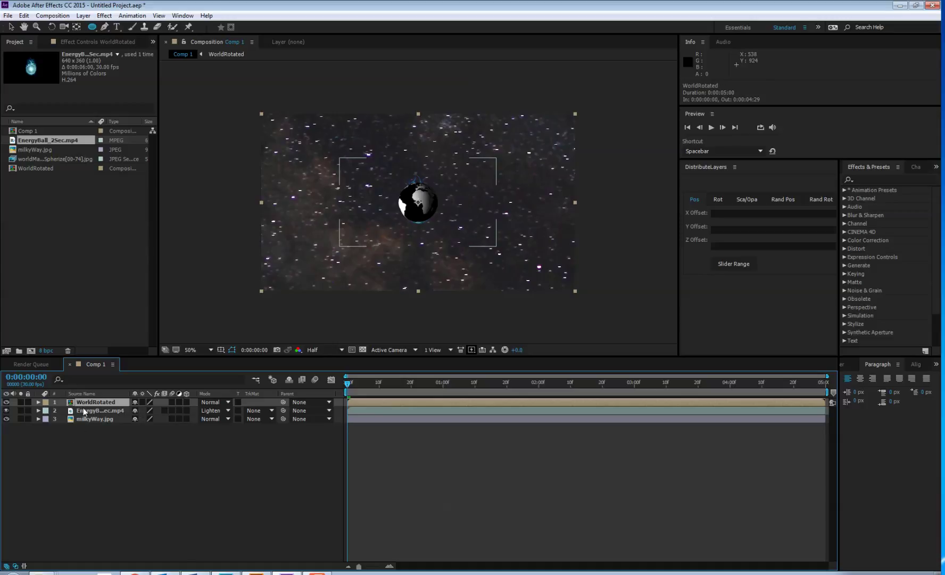
- Compare the WorldRotated layer's rotation in Comp 1 with the world map's rotation keyframes inside the WorldRotated composition
key("r")
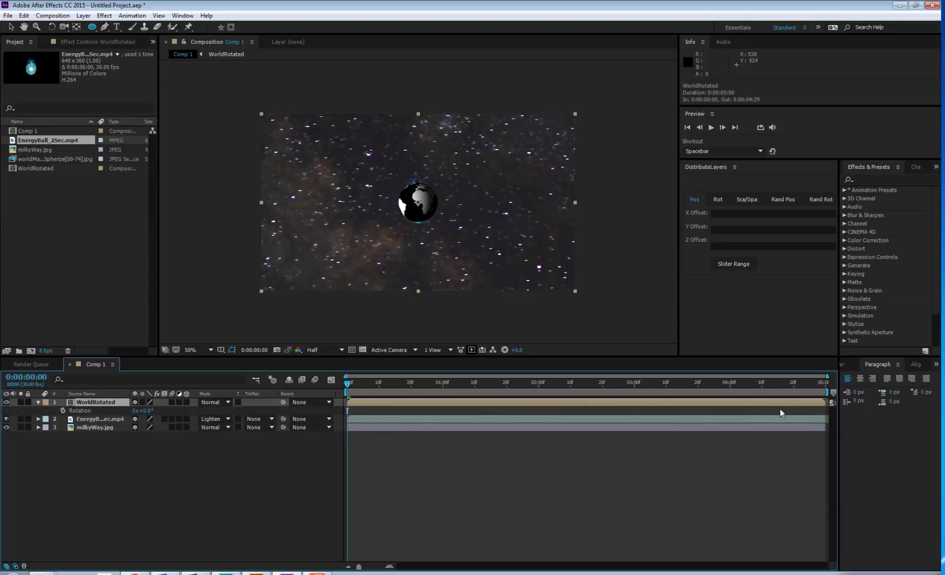
double_click(70, 403)
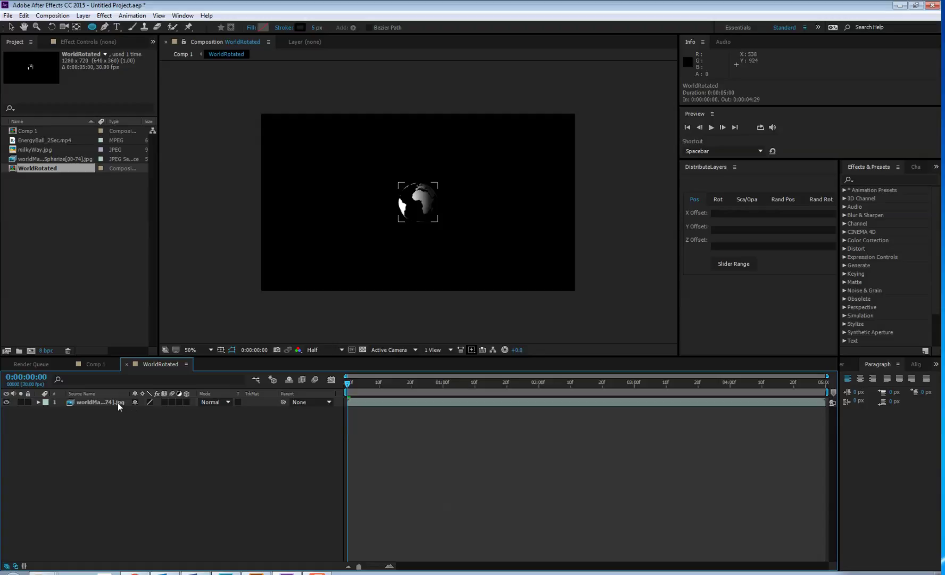
left_click(117, 403)
key("r")
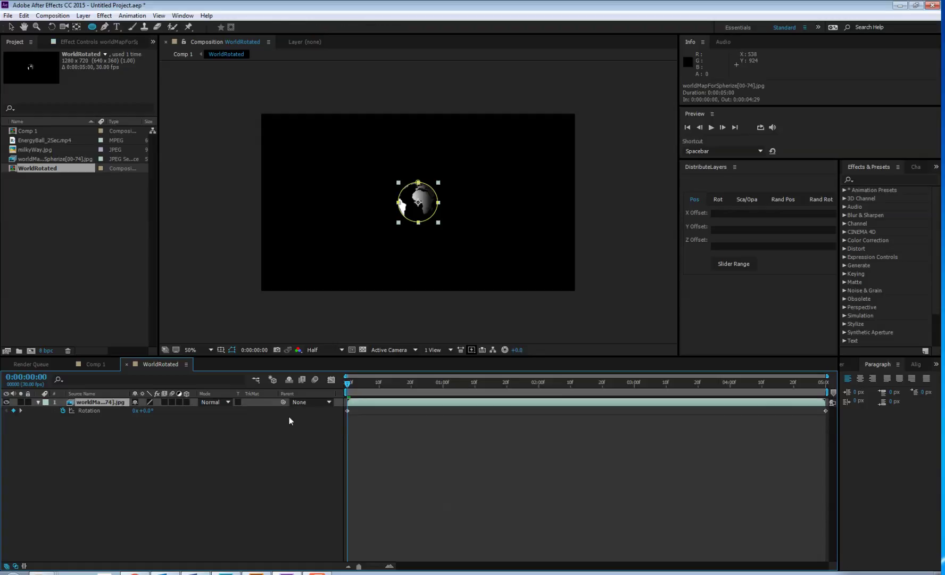
left_click_drag(339, 411, 852, 429)
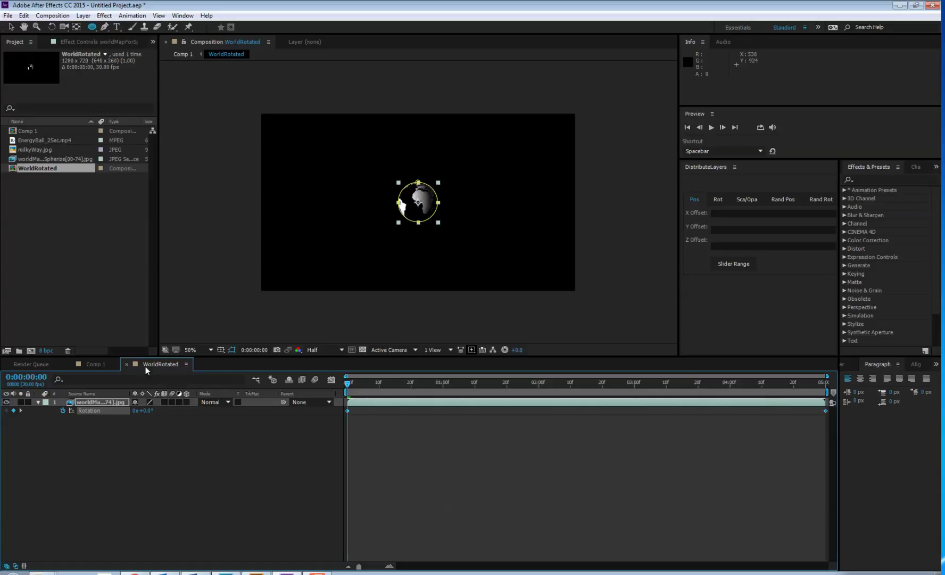
left_click(96, 364)
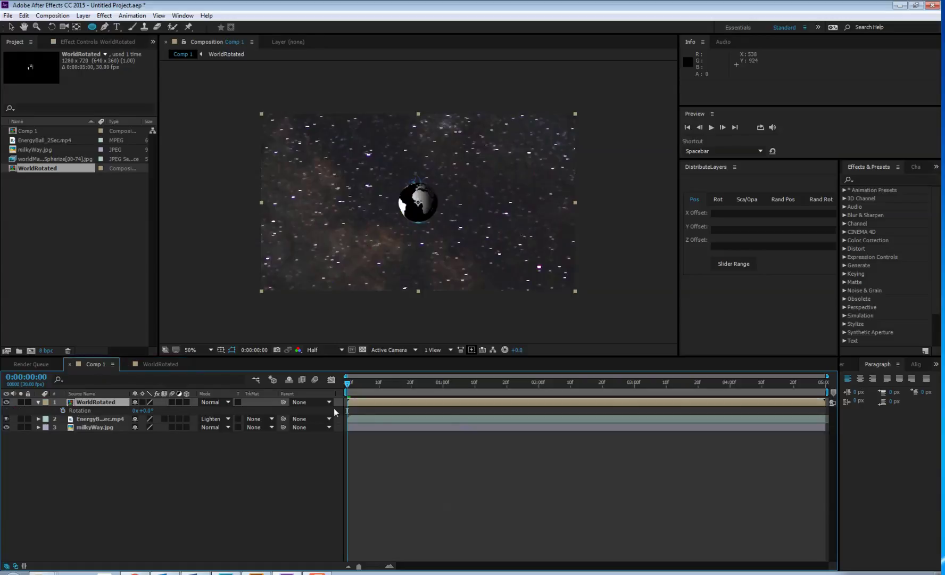
left_click(154, 365)
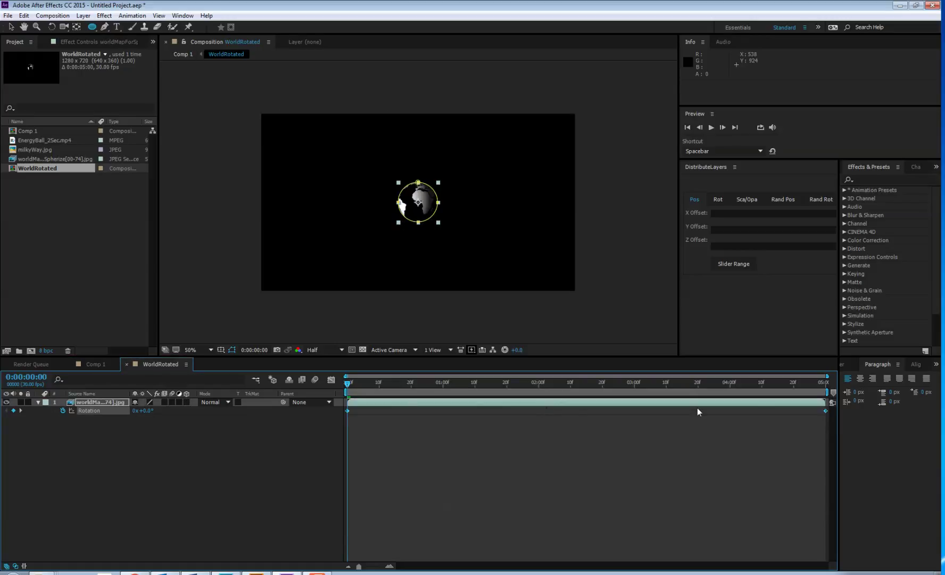
left_click(98, 364)
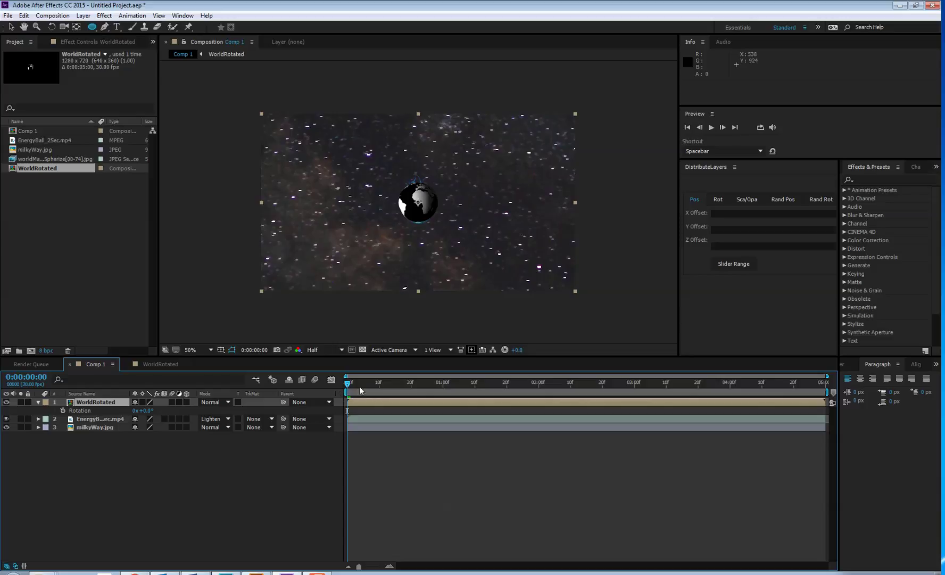
left_click(151, 364)
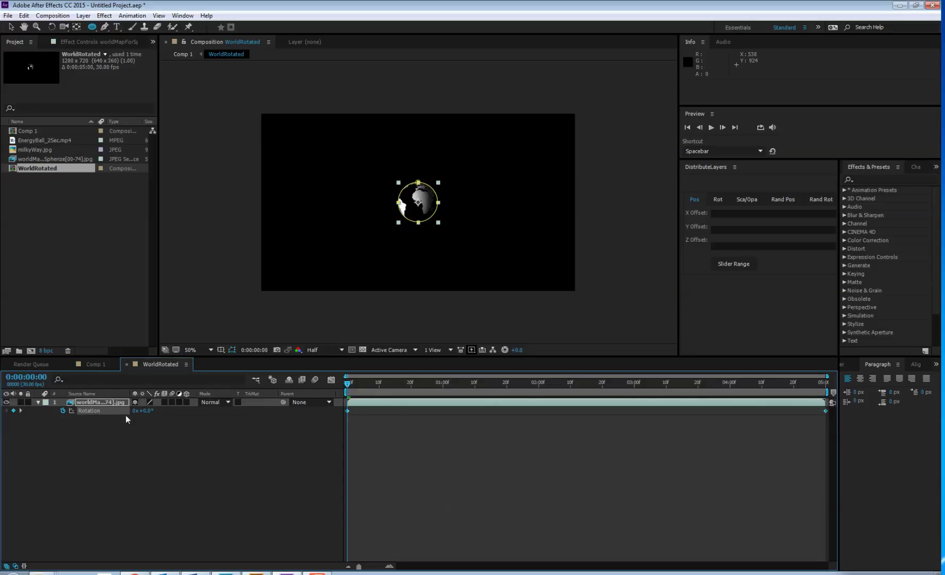
- Move the world map layer's last rotation keyframe to 0:00:04:29 inside the WorldRotated composition
left_click_drag(346, 384, 824, 385)
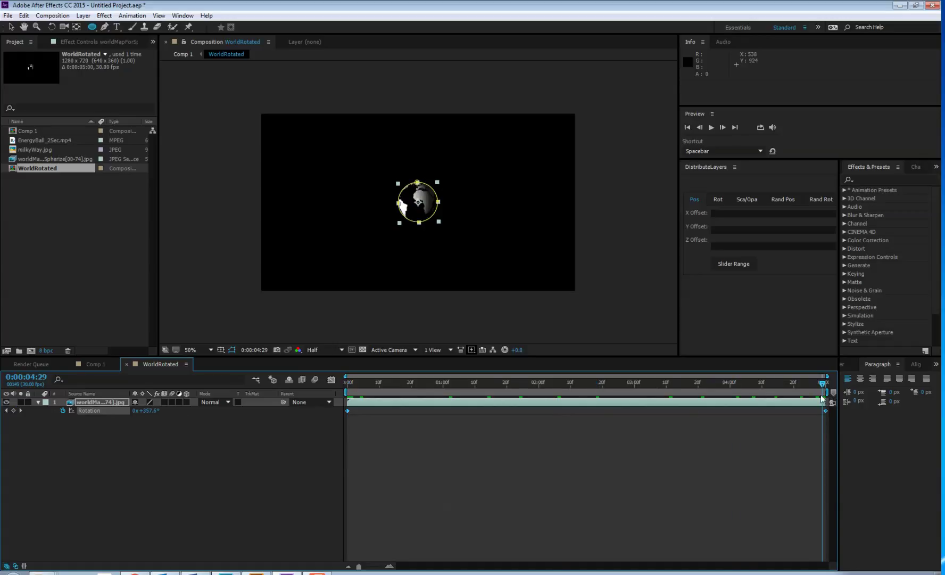
left_click_drag(827, 409, 821, 412)
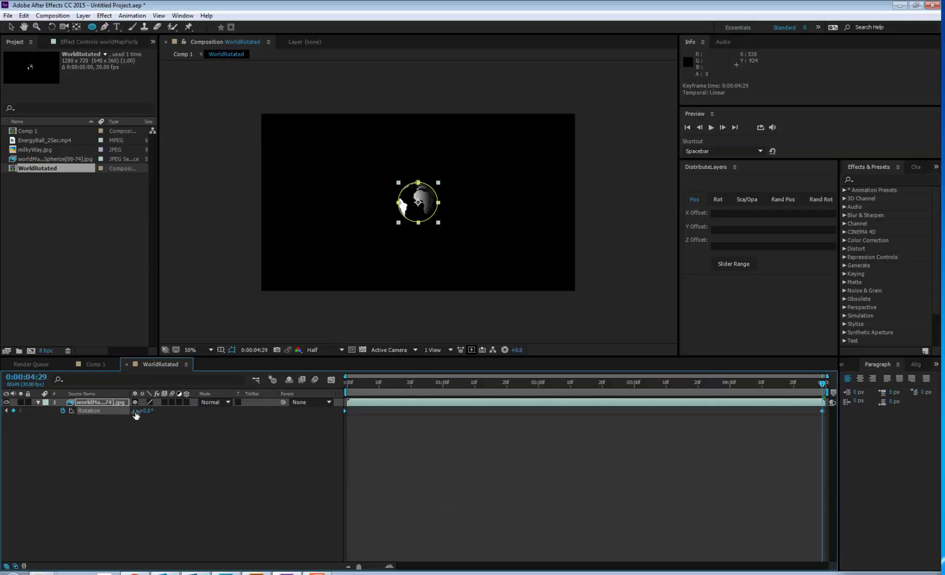
left_click_drag(358, 384, 822, 412)
key("ctrl+z")
left_click(387, 441)
- In Comp 1, keyframe the WorldRotated layer's rotation from 0 at the start to -1 revolution at 0:00:04:29, and preview it
left_click(96, 364)
left_click_drag(355, 383, 335, 384)
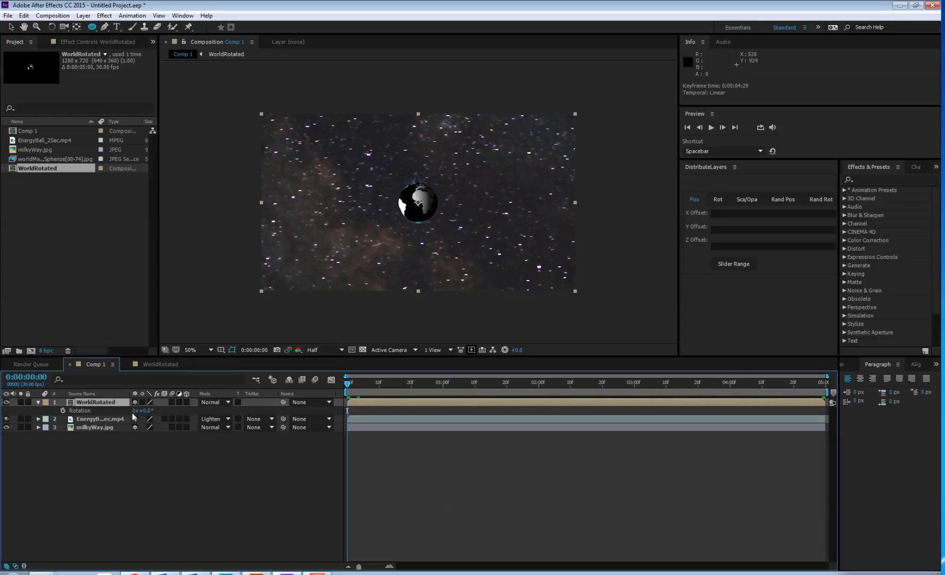
left_click(61, 411)
left_click(822, 384)
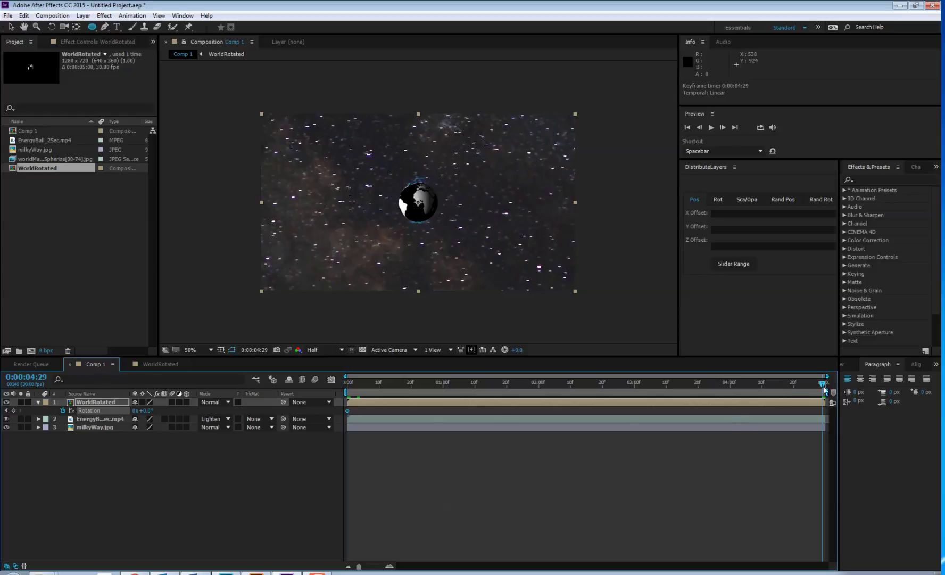
left_click(135, 410)
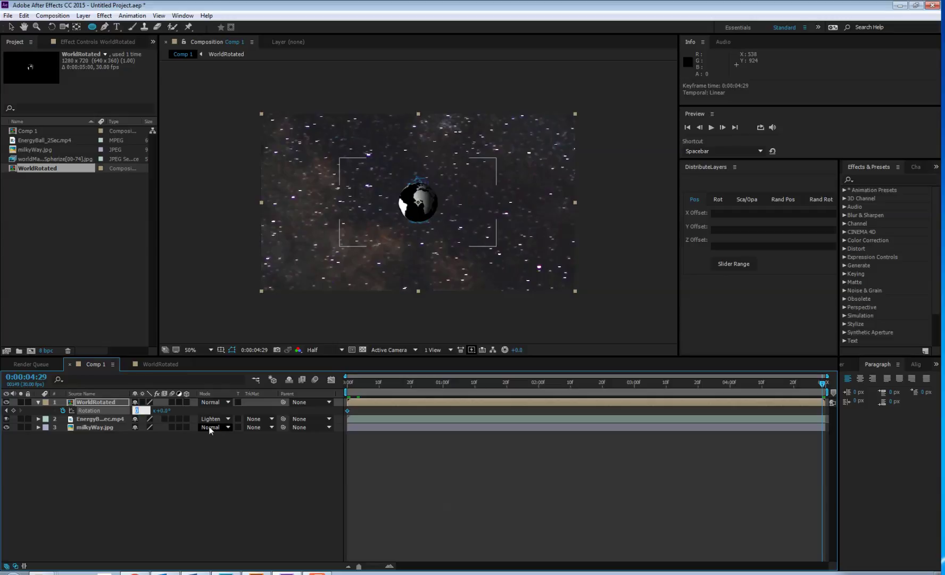
type("-1")
key("Return")
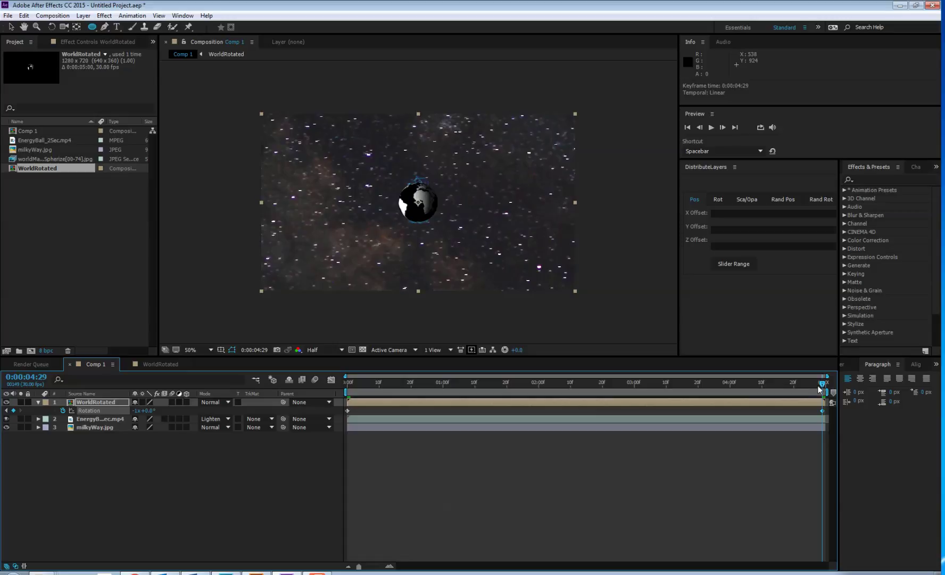
left_click_drag(822, 384, 523, 430)
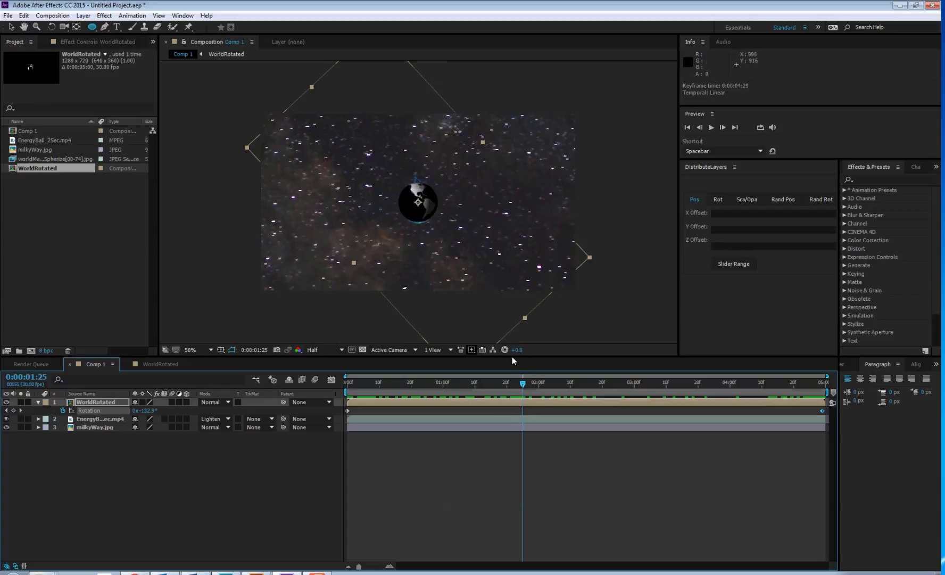
left_click_drag(523, 393, 320, 446)
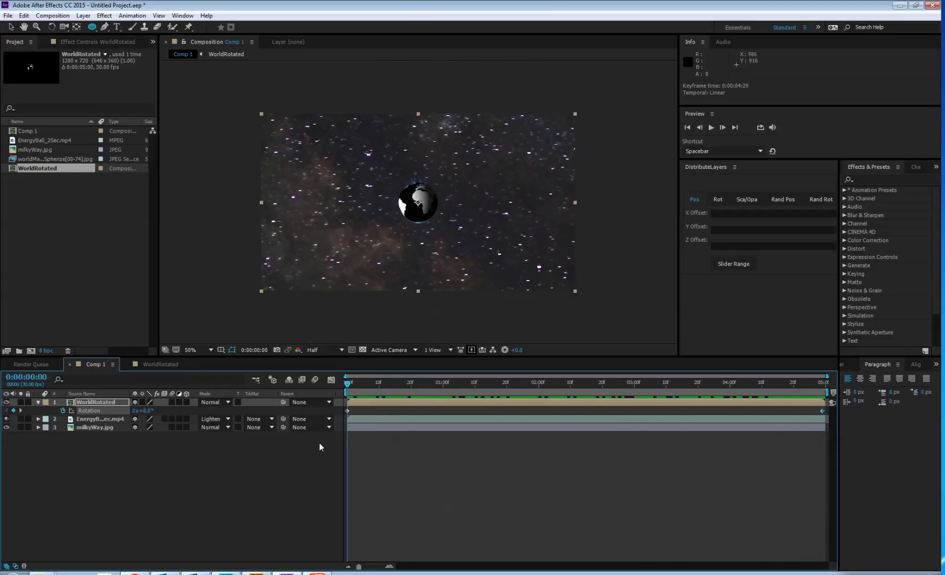
- Set the WorldRotated layer's anchor point to 950, 360 and preview the globe's motion around the energy ball
left_click(88, 403)
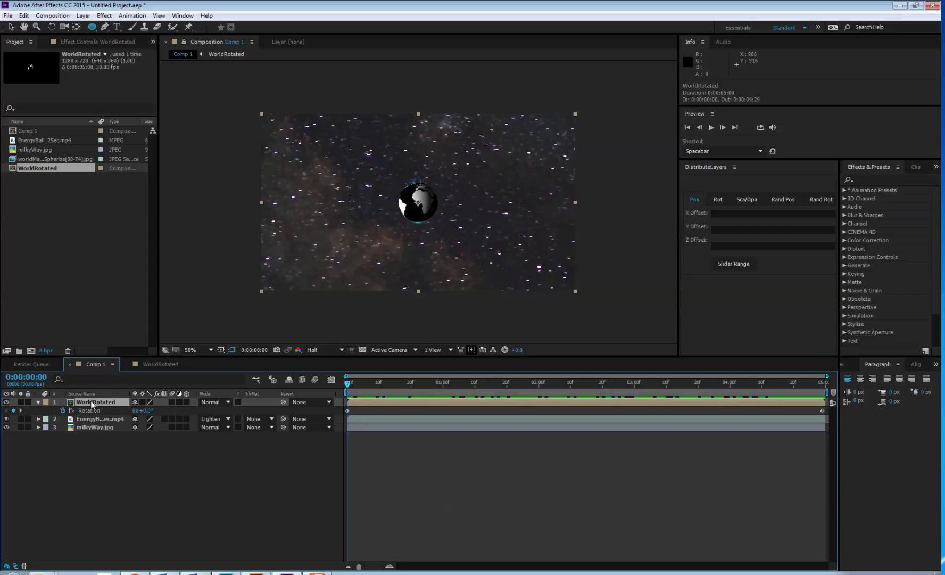
key("a")
left_click_drag(137, 413, 153, 411)
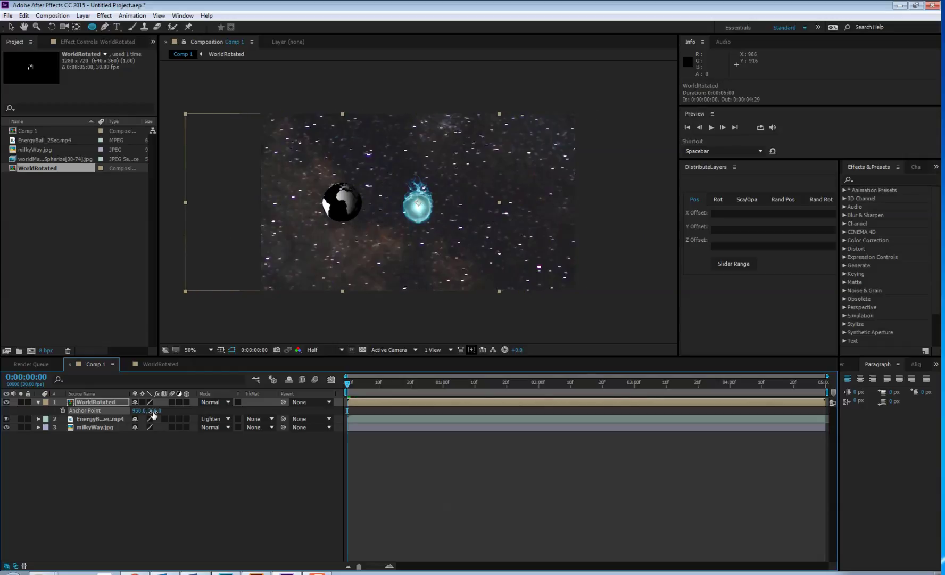
left_click_drag(350, 387, 833, 437)
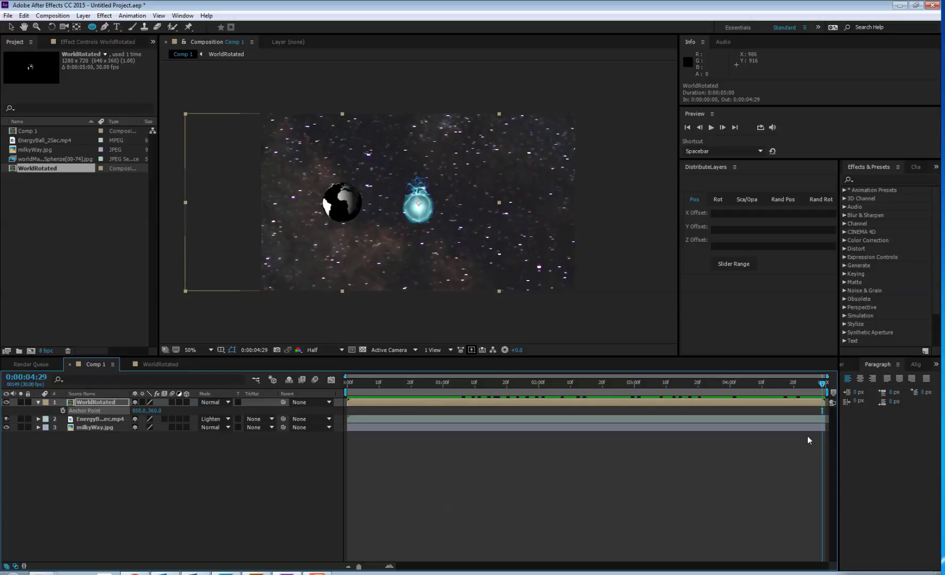